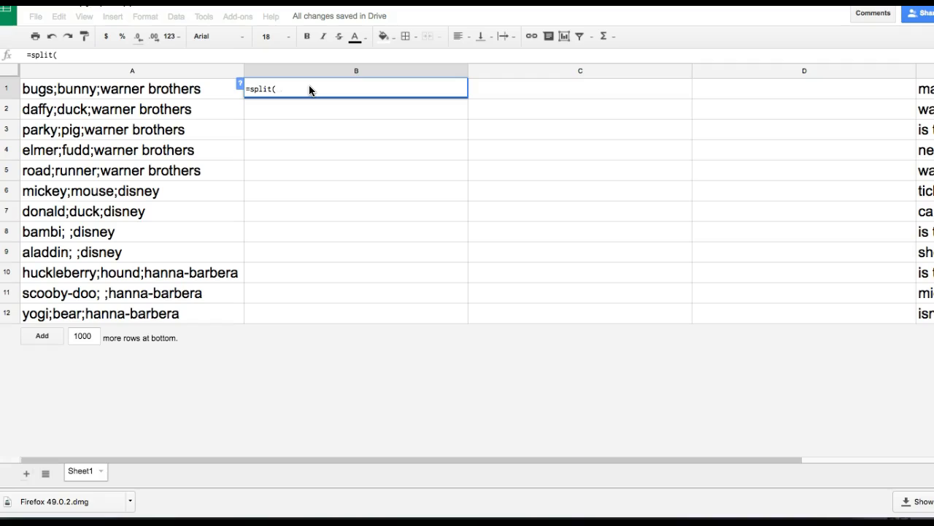
Complete the formula in B1 as =split(a1,";") to divide the text in A1 at each semicolon.
type("a1")
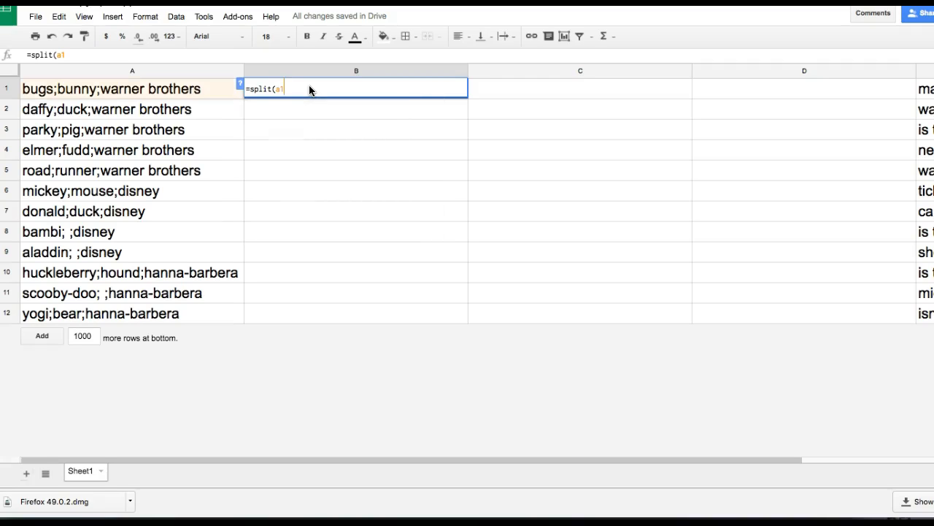
type(",")
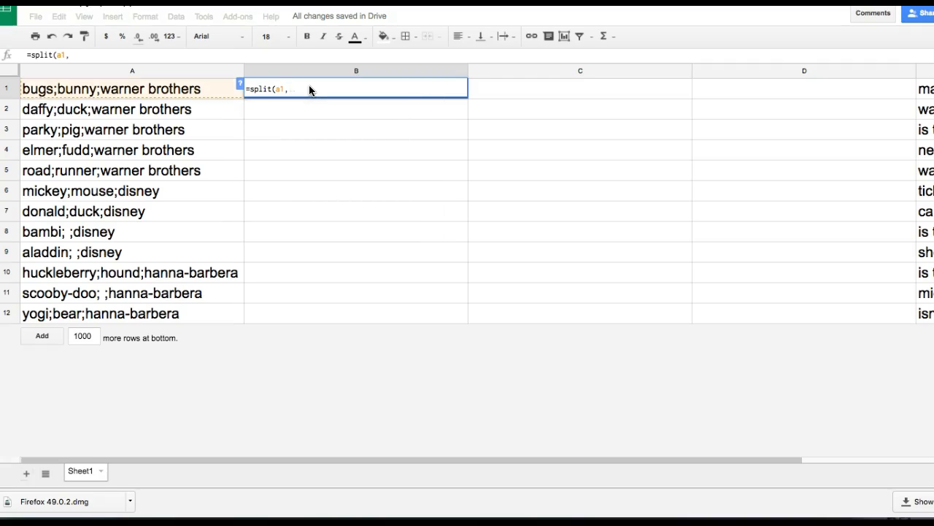
type("\"")
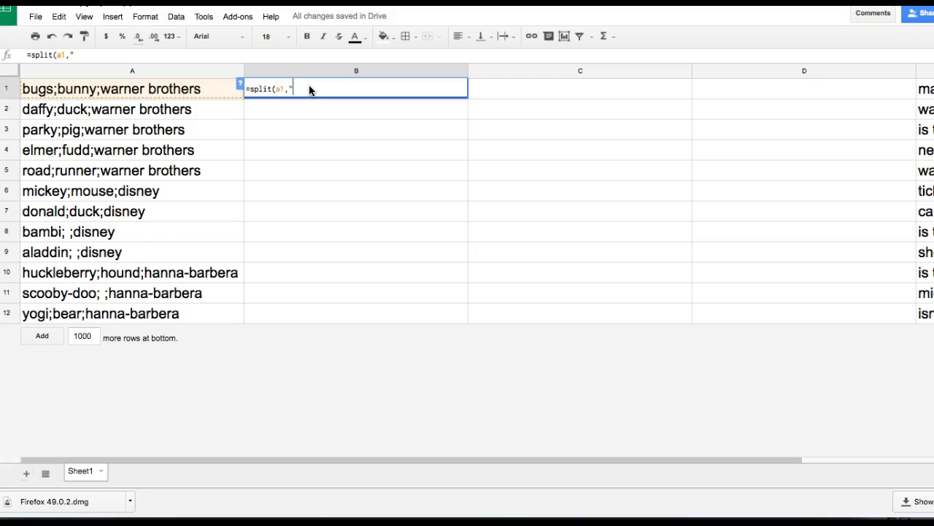
type(";\")")
key("Return")
Fill the split formula from B1 down through row 12.
left_click(370, 88)
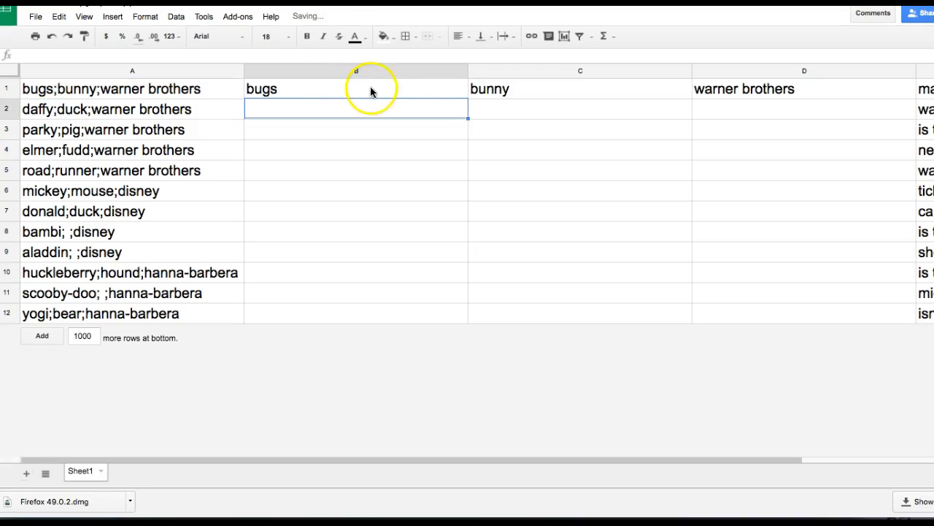
left_click(517, 97)
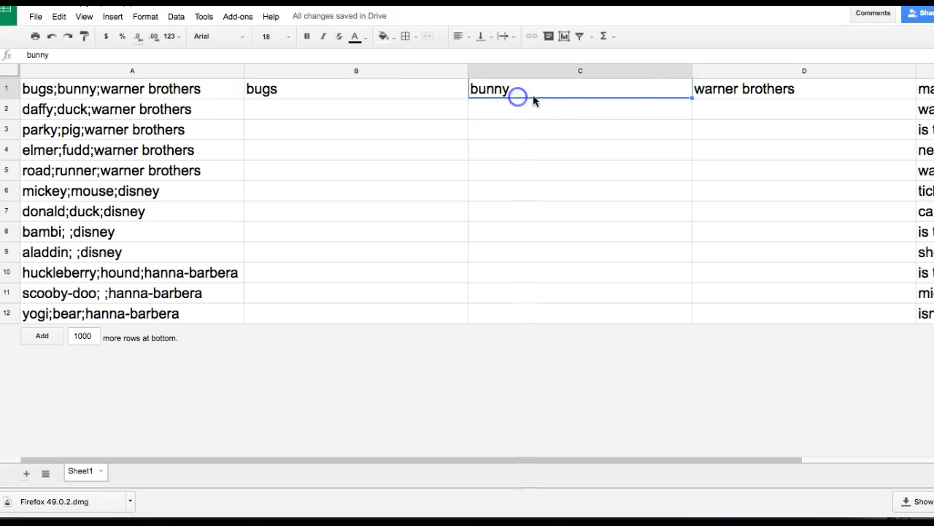
left_click(725, 92)
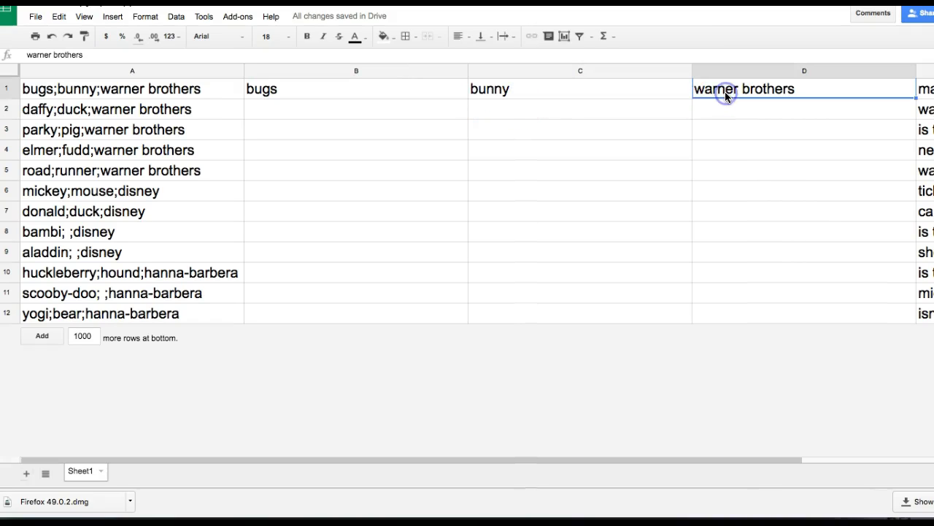
left_click(423, 94)
left_click_drag(468, 94, 472, 312)
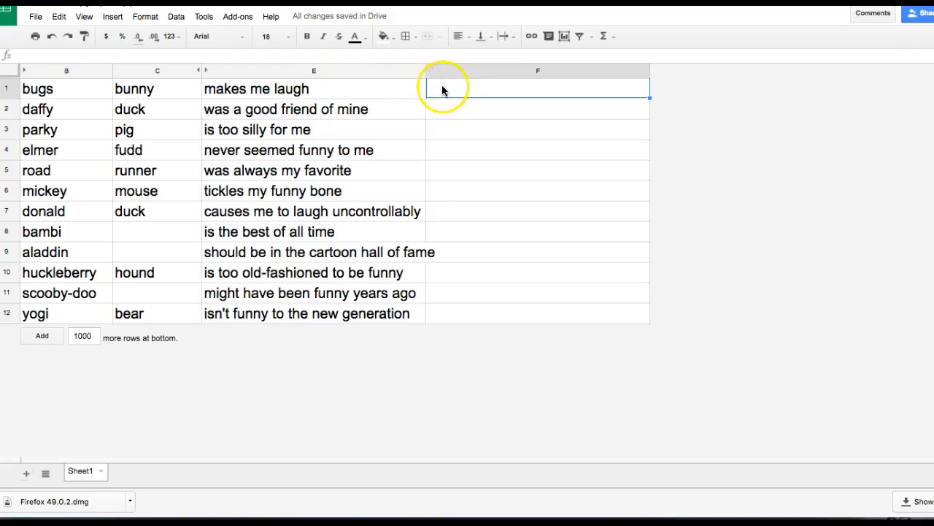
Enter =concatenate(b1,c1,e1) in F1 to join the first name, last name and phrase.
left_click(443, 86)
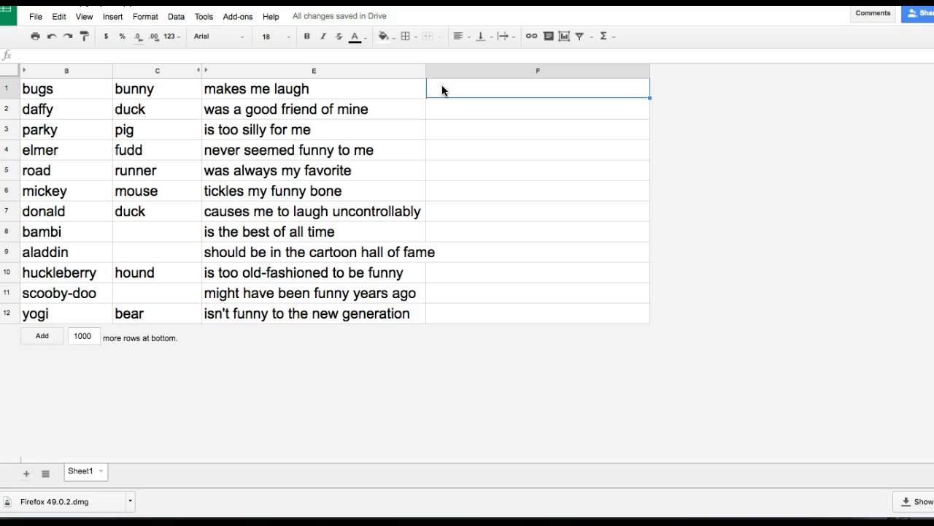
type("=")
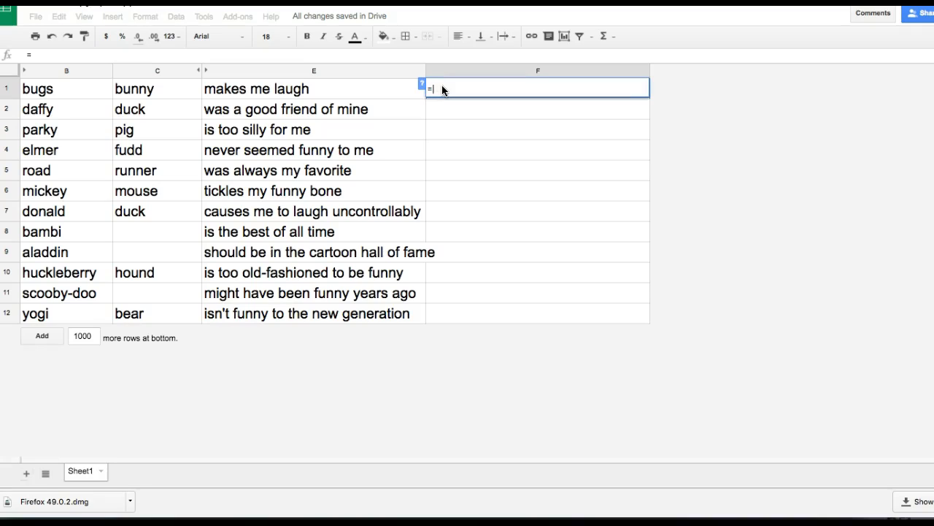
type("conca")
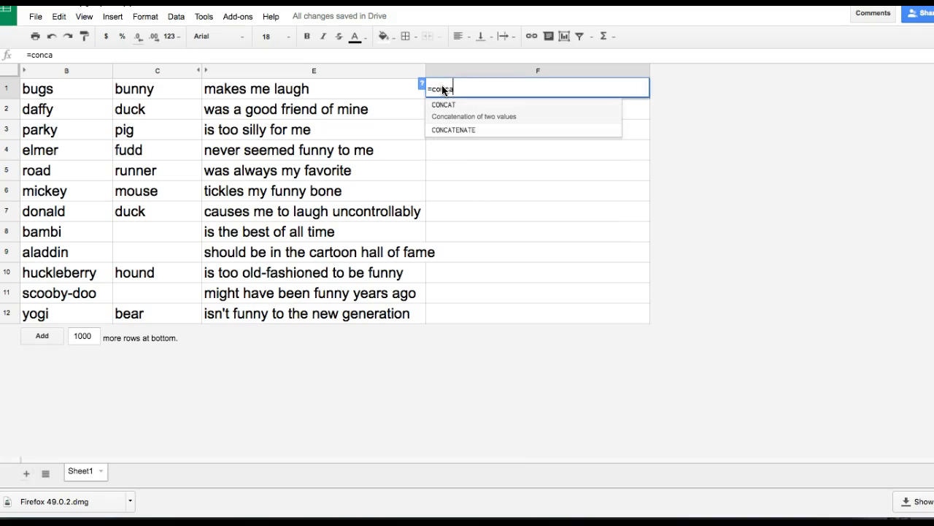
type("tenate(")
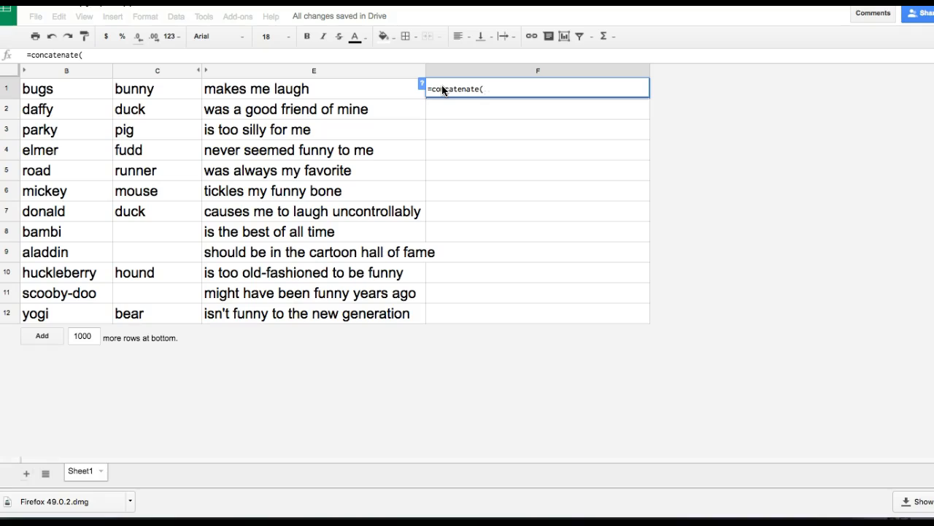
type("b1,")
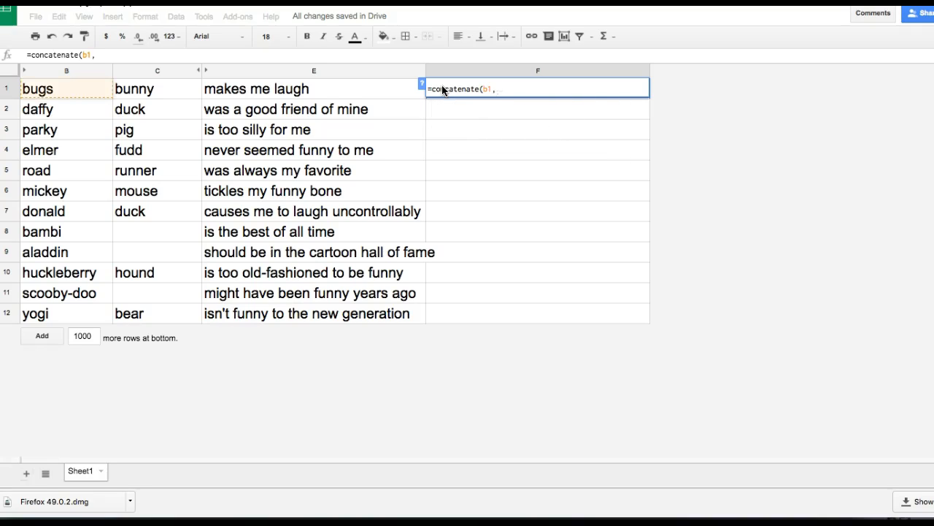
type("c1,")
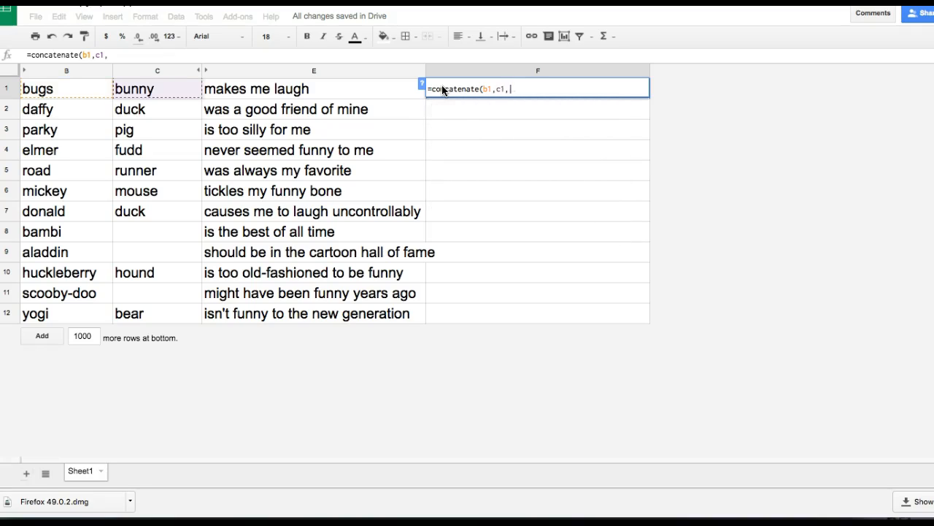
type("e1")
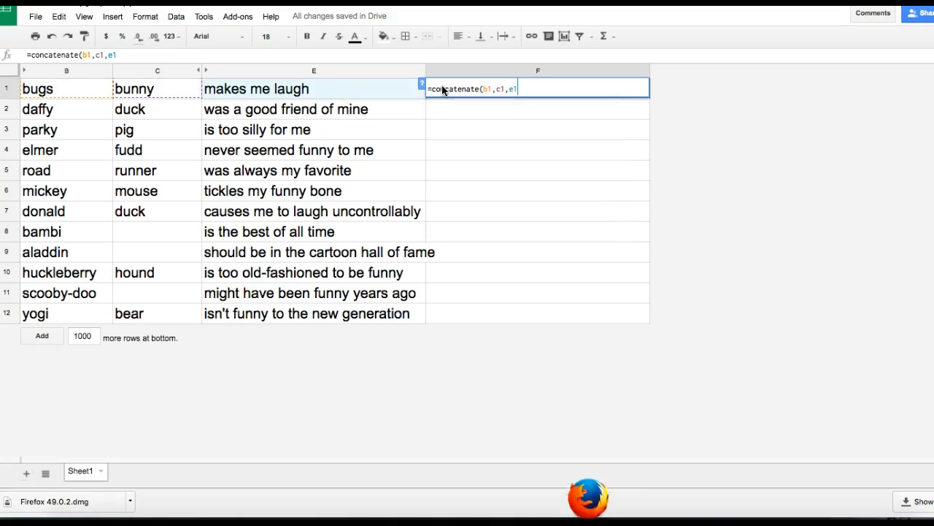
type(")")
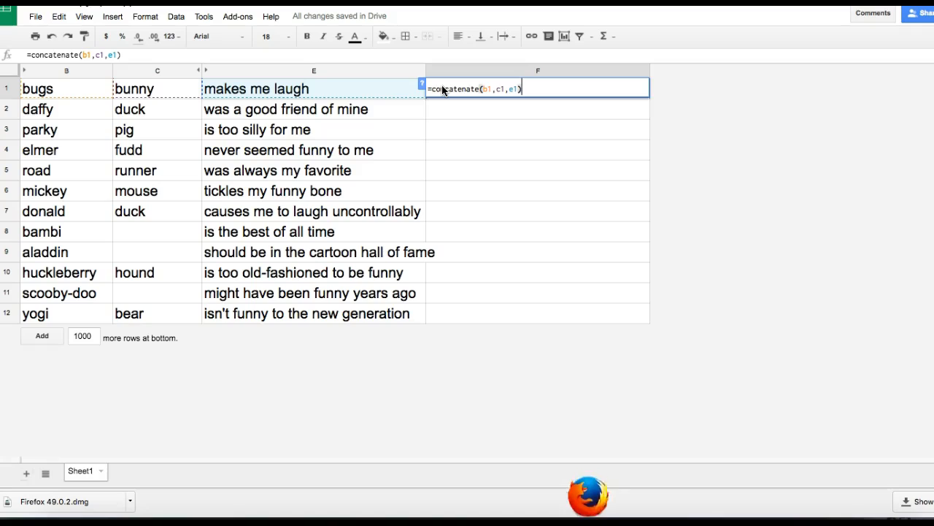
key("Return")
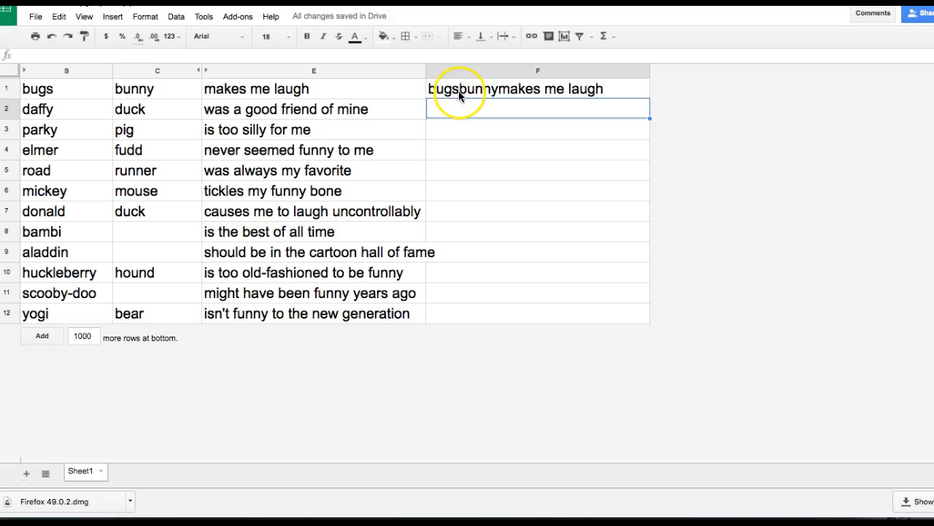
Insert a quoted space " " between B1 and C1 in the F1 concatenate formula.
left_click(460, 92)
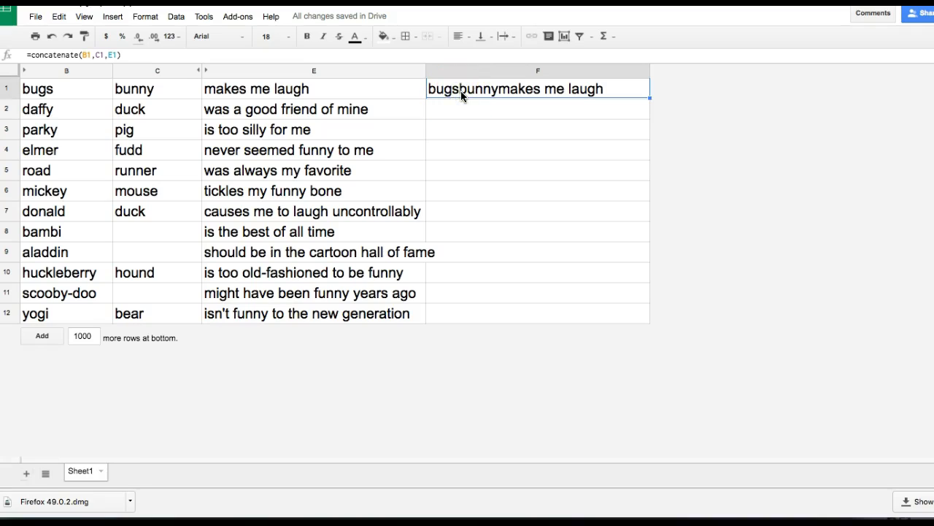
left_click(95, 55)
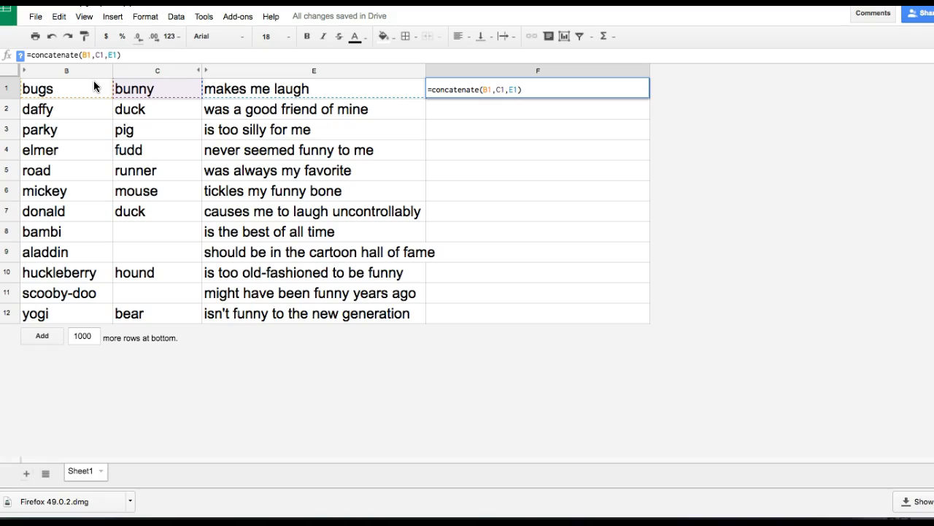
type("\"")
type(" \"")
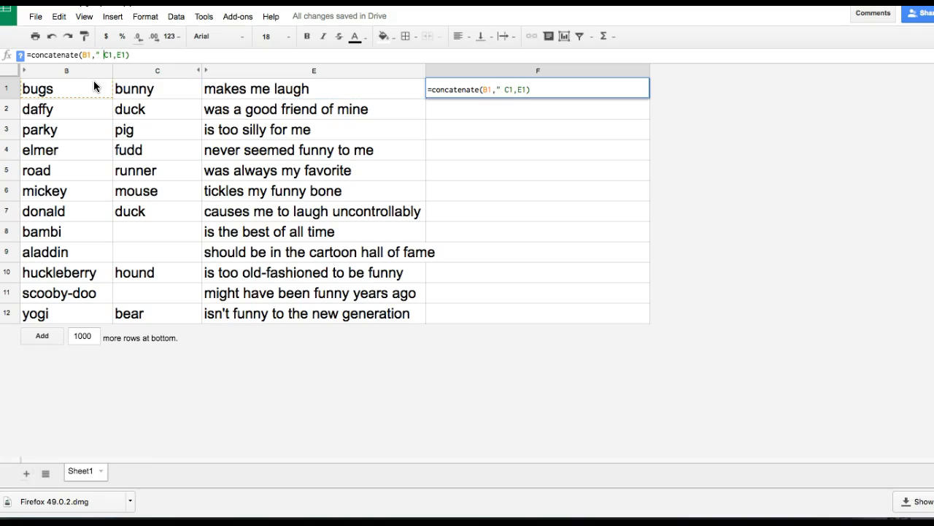
type(",")
left_click(152, 58)
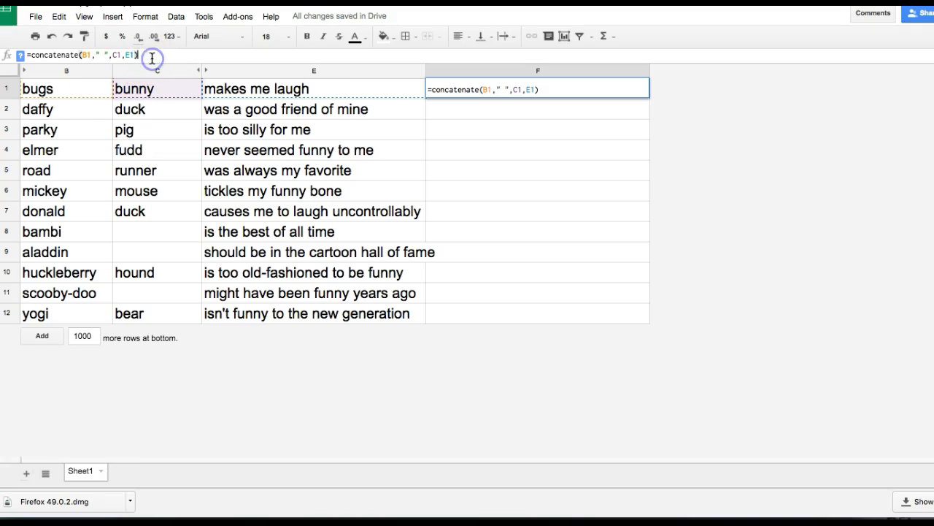
key("Return")
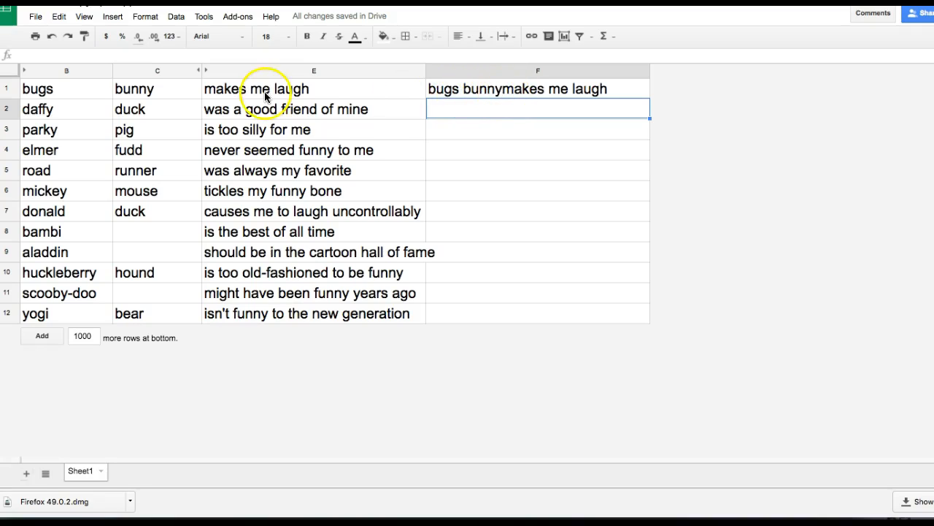
Add a quoted space " " between C1 and E1 in the F1 concatenate formula.
left_click(435, 91)
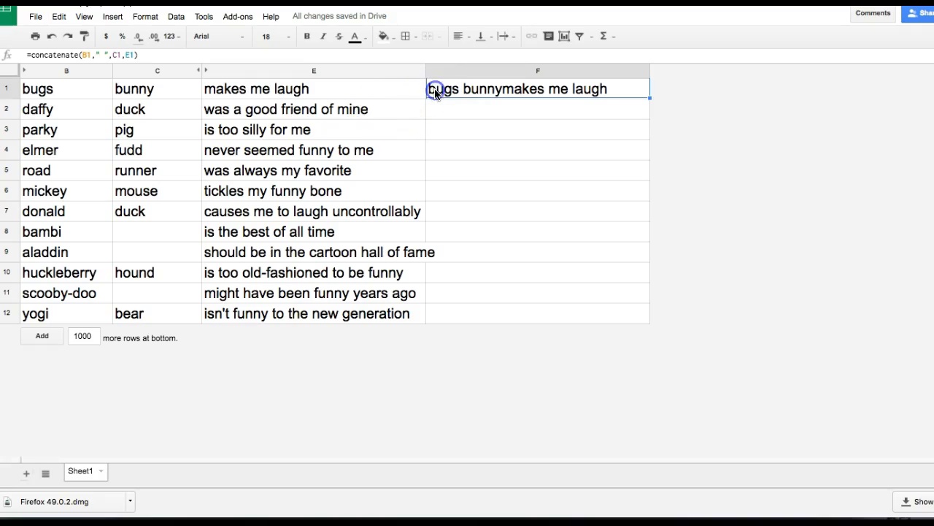
left_click(125, 56)
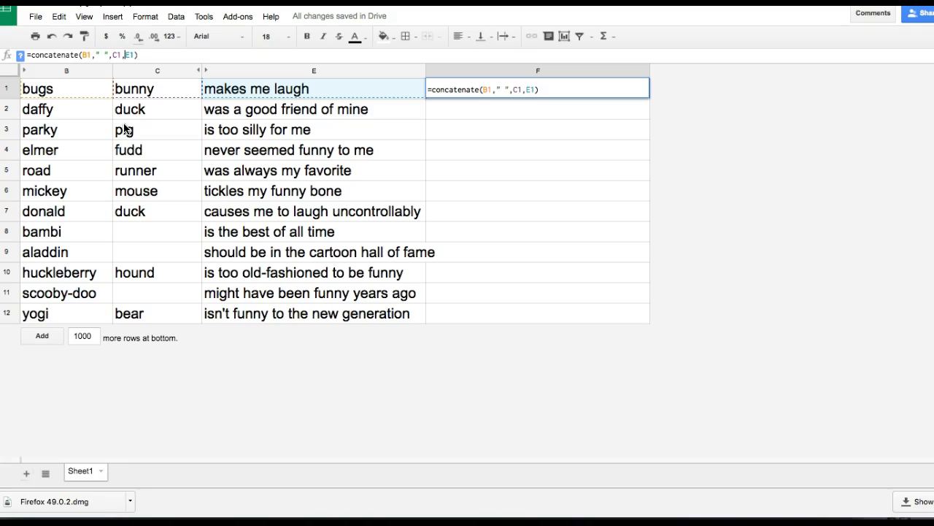
type("\" \",")
key("Return")
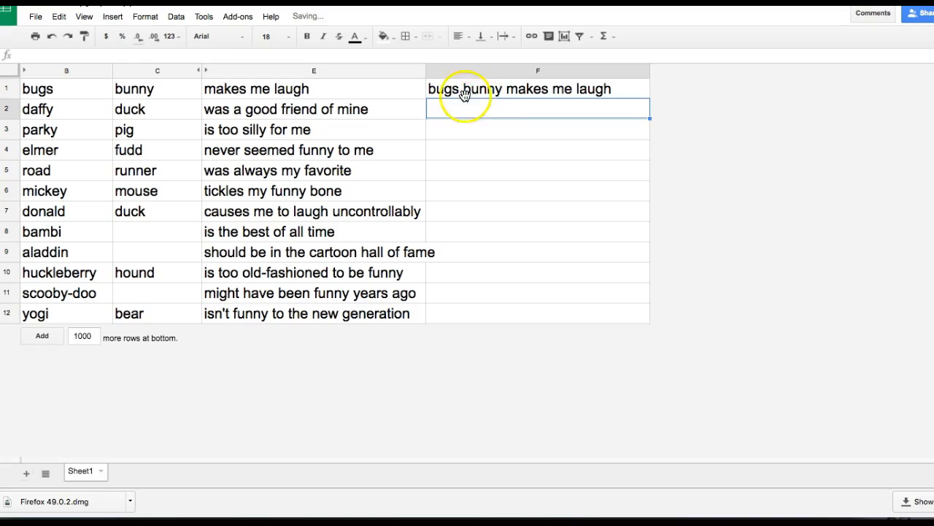
Append a quoted period "." after E1 in the F1 formula to end the sentence.
left_click(604, 93)
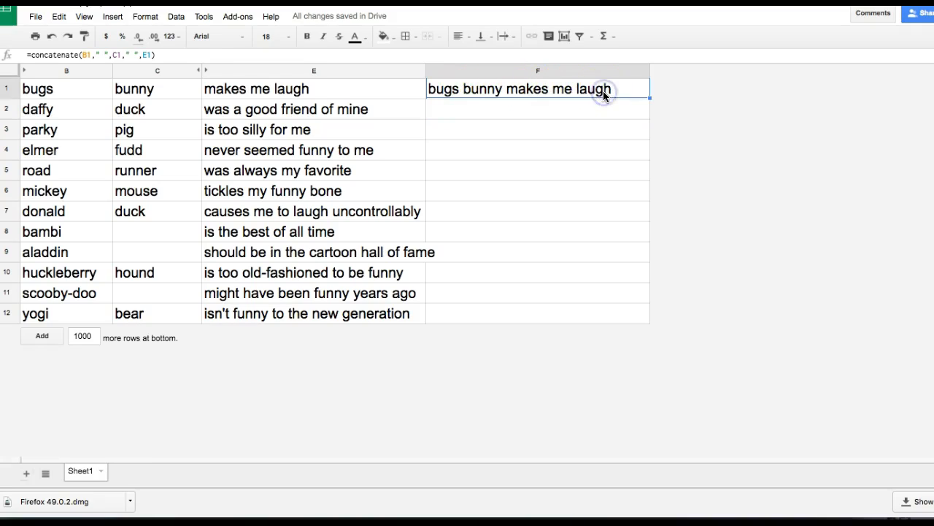
left_click(152, 54)
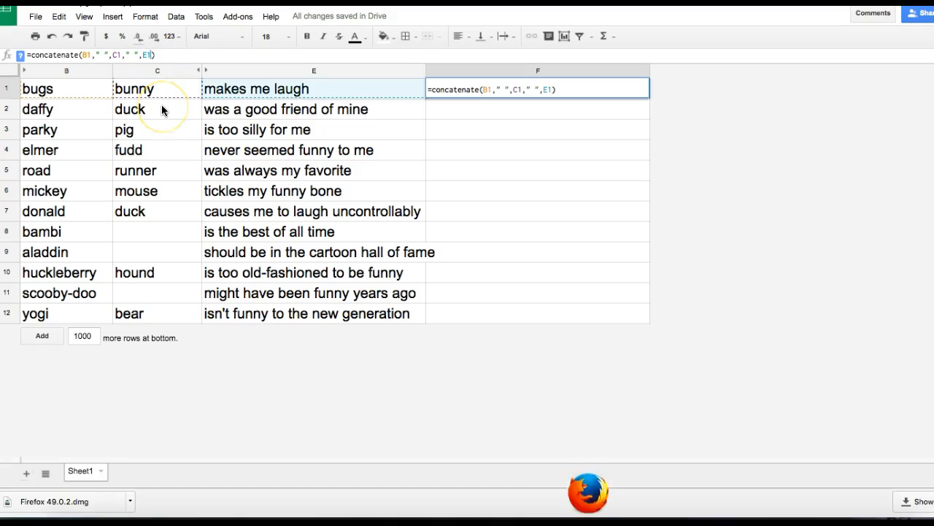
type(",")
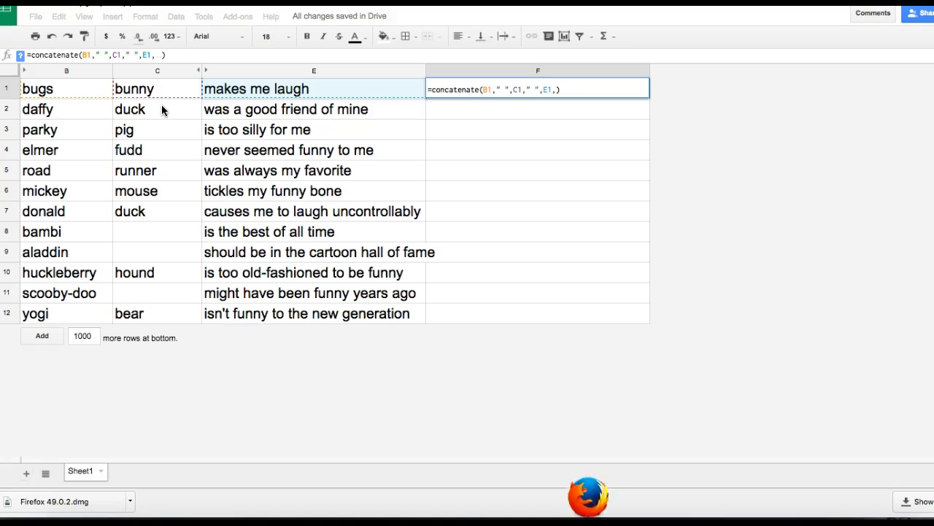
type("\"")
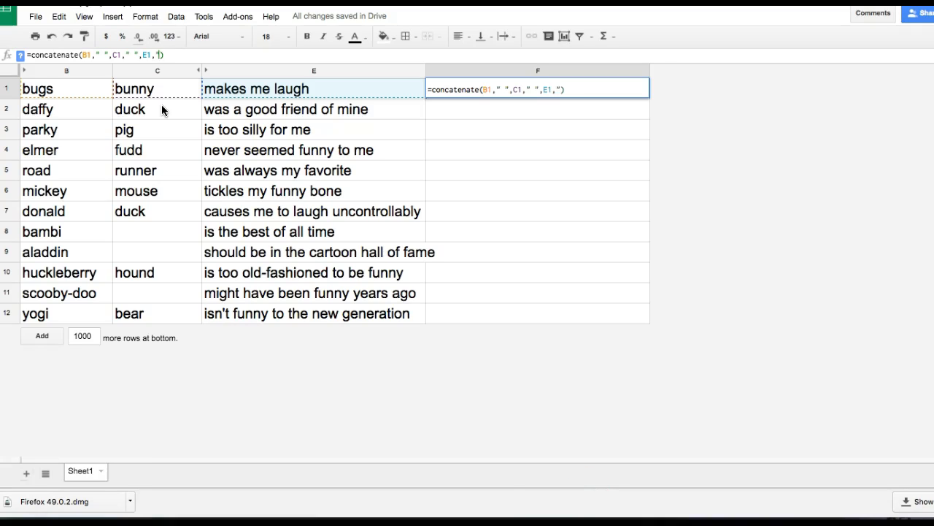
type(".\"")
key("Return")
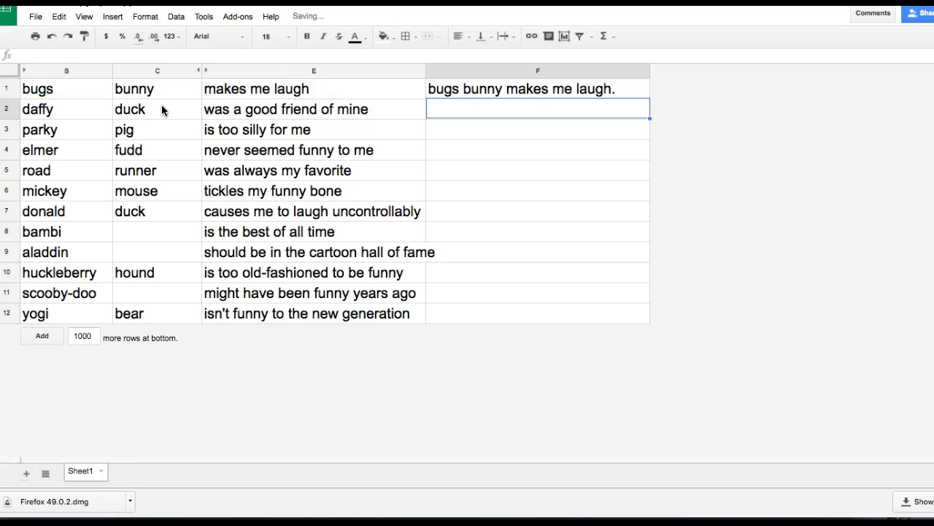
Wrap B1 in the UPPER function inside the F1 formula, making it =concatenate(upper(B1)," ",C1," ",E1,".").
left_click(540, 93)
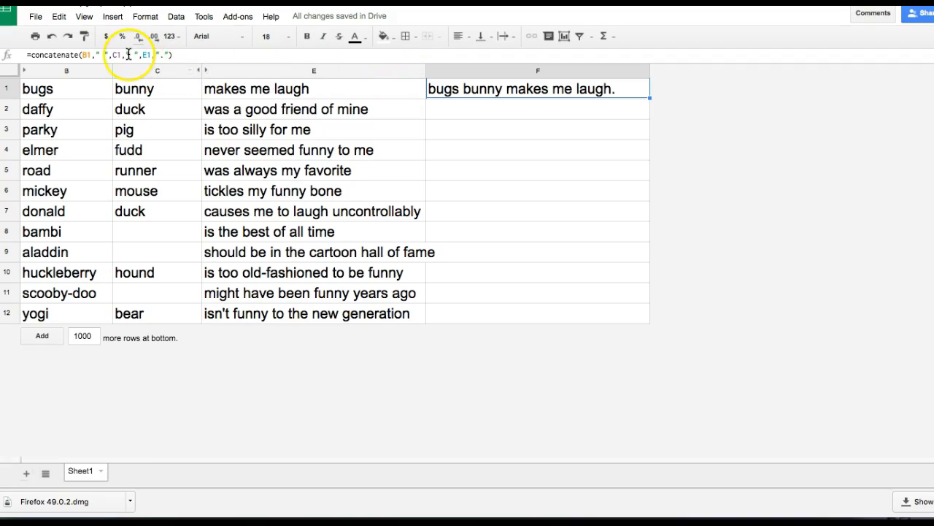
left_click(84, 55)
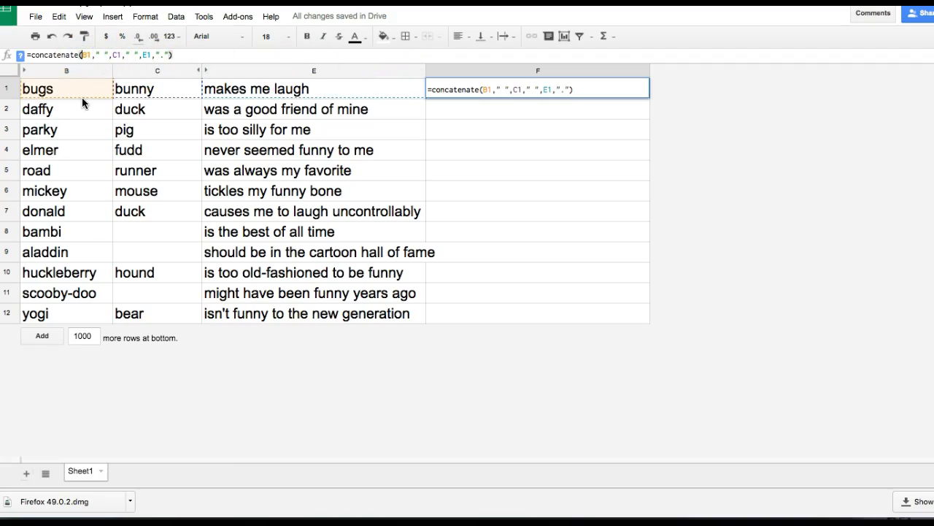
type("upper")
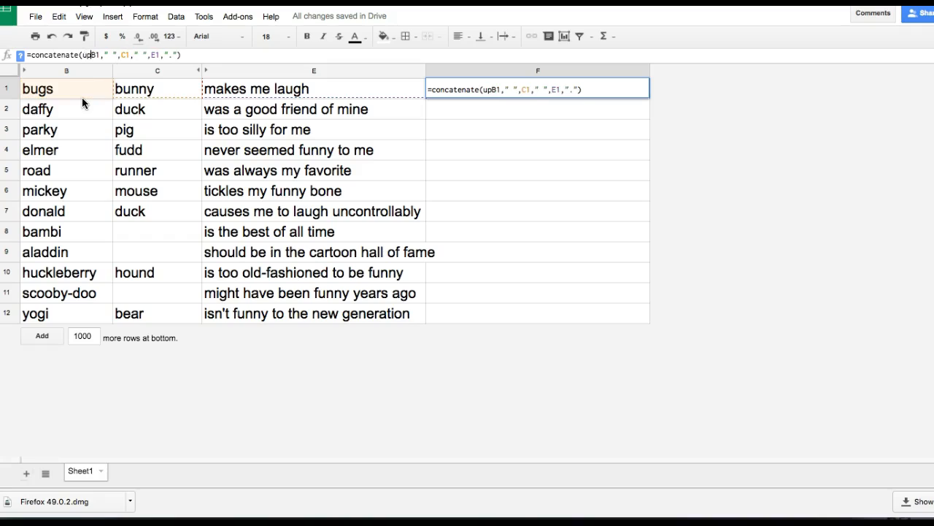
type("(B1")
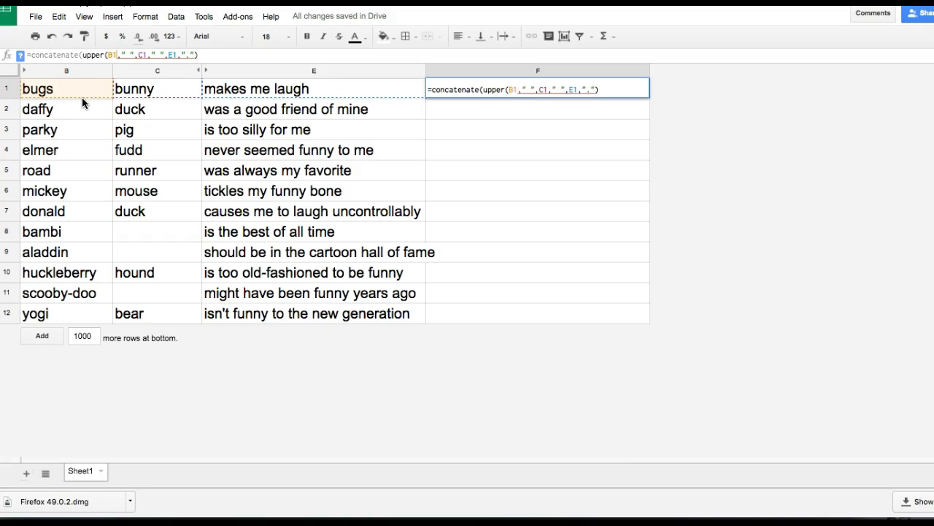
type(")")
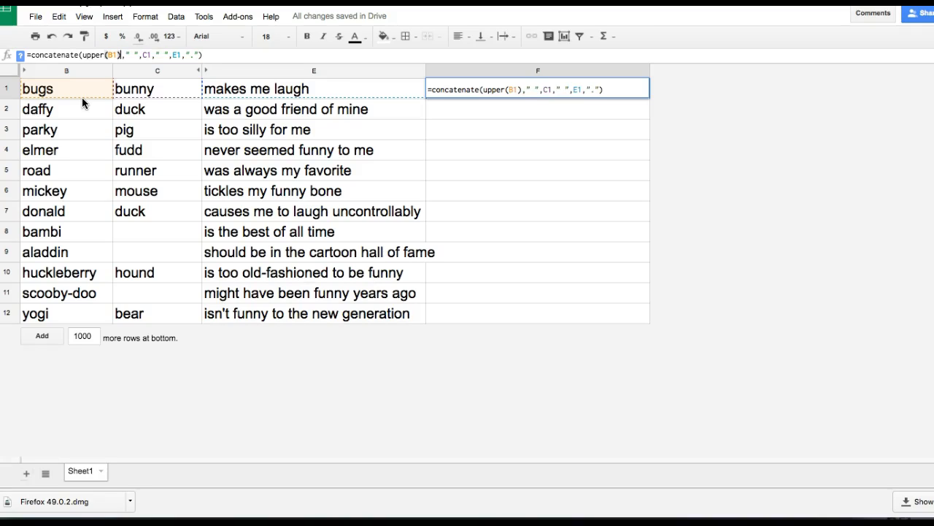
key("Return")
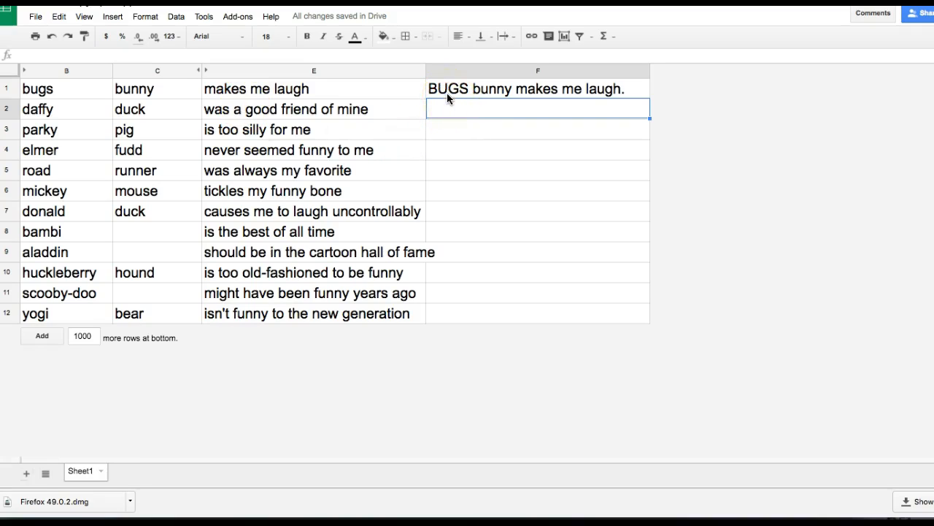
Replace UPPER with PROPER around B1 in the F1 formula, making it =concatenate(PROPER(B1)," ",C1," ",E1,".").
left_click(292, 56)
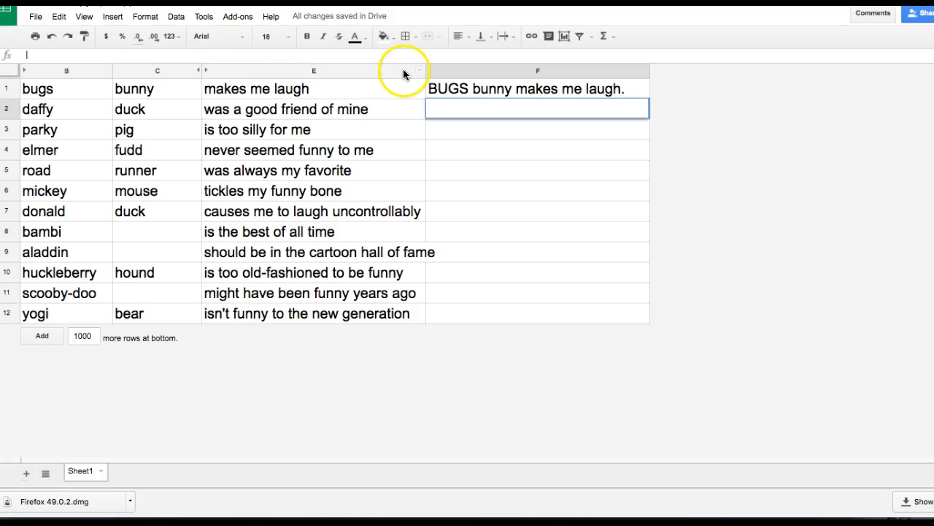
left_click(445, 86)
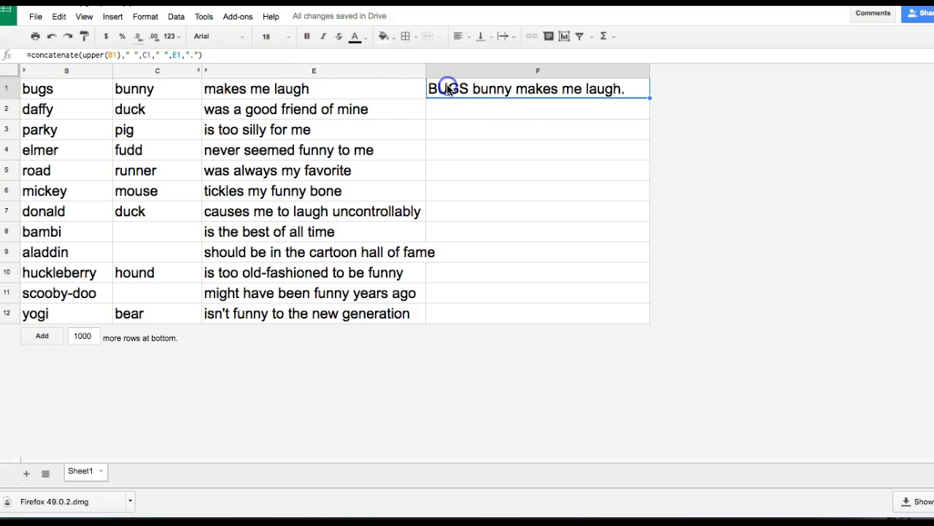
left_click(102, 55)
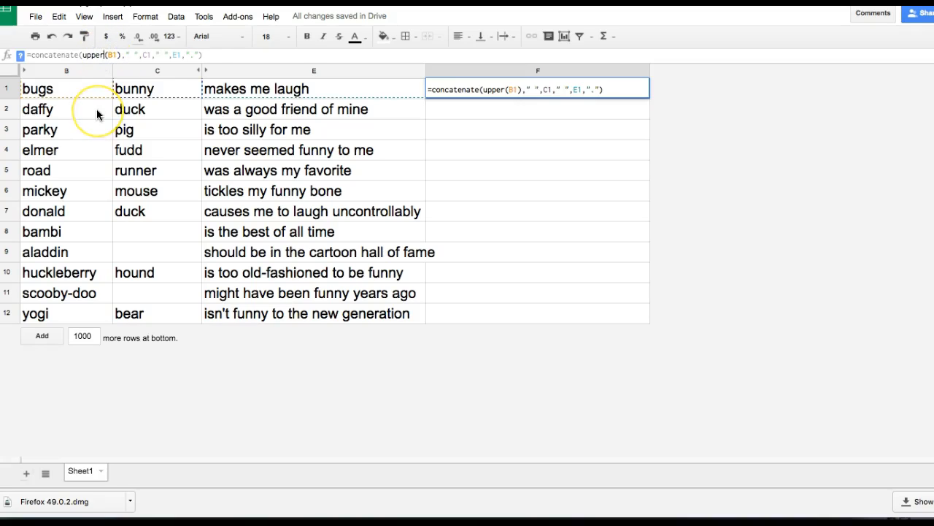
key("BackSpace")
key("BackSpace")
key("BackSpace")
key("BackSpace")
key("BackSpace")
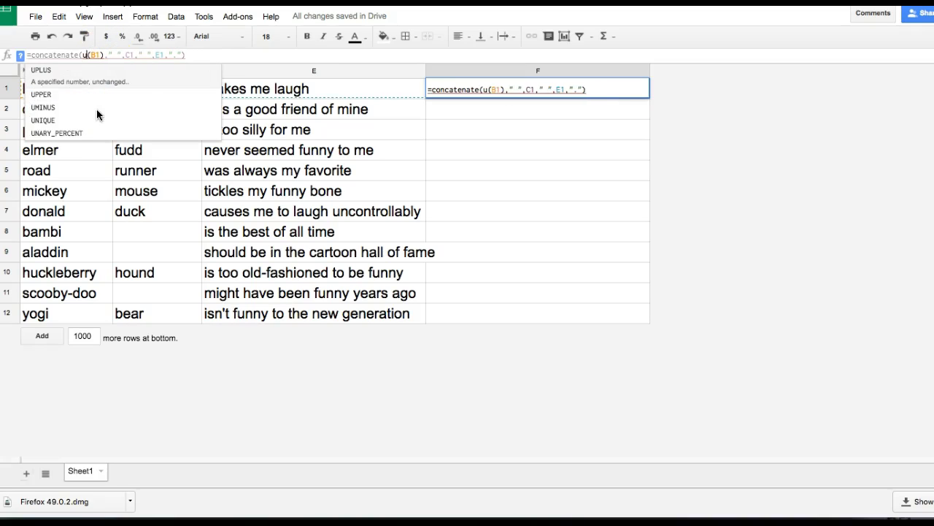
type("proper")
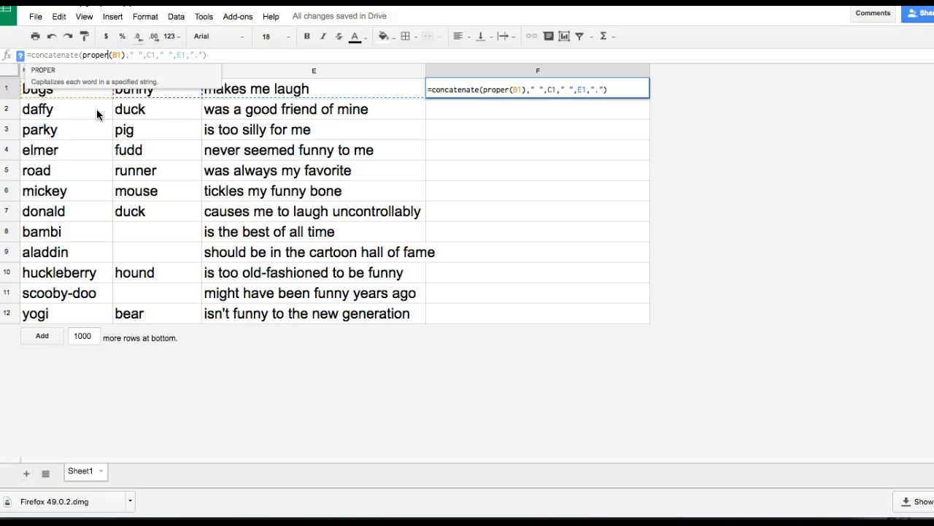
key("Tab")
left_click(219, 55)
key("Return")
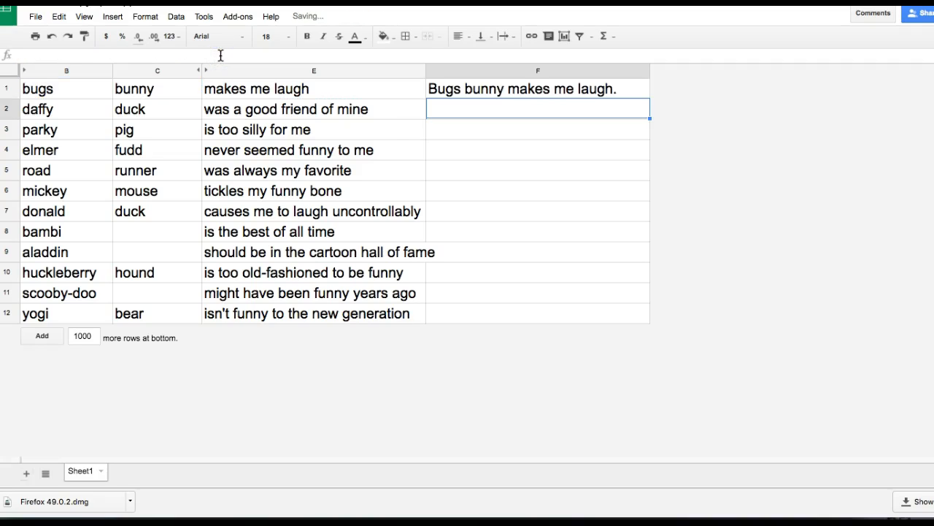
Wrap C1 in the PROPER function inside the F1 formula, making it =concatenate(PROPER(B1)," ",proper(C1)," ",E1,".").
left_click(481, 89)
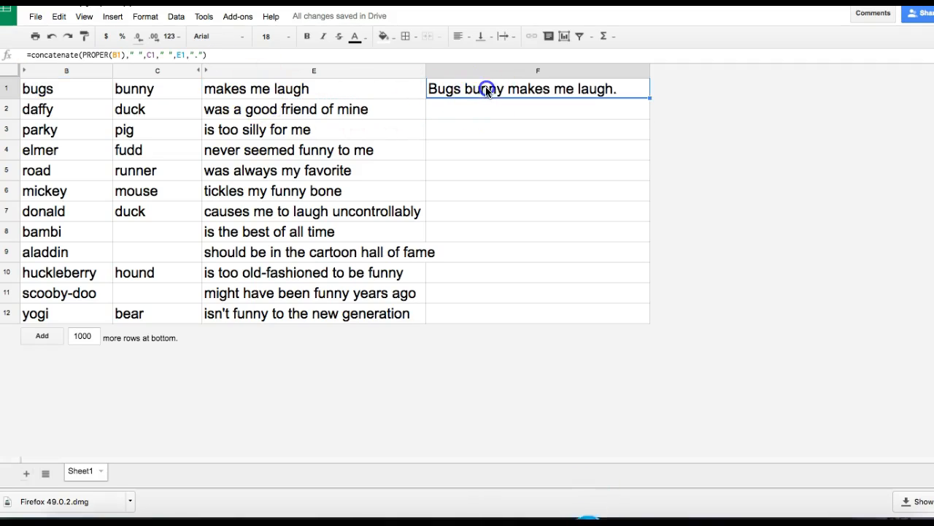
left_click(147, 56)
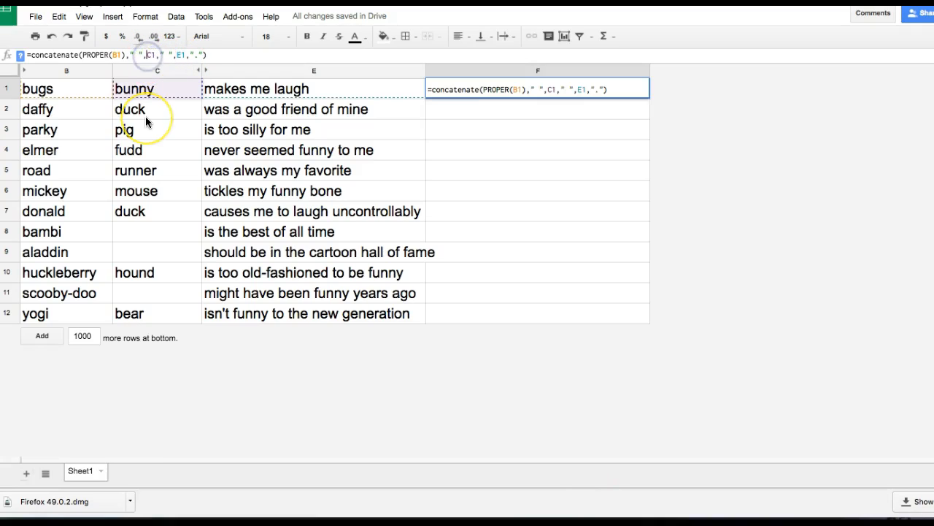
type("proper")
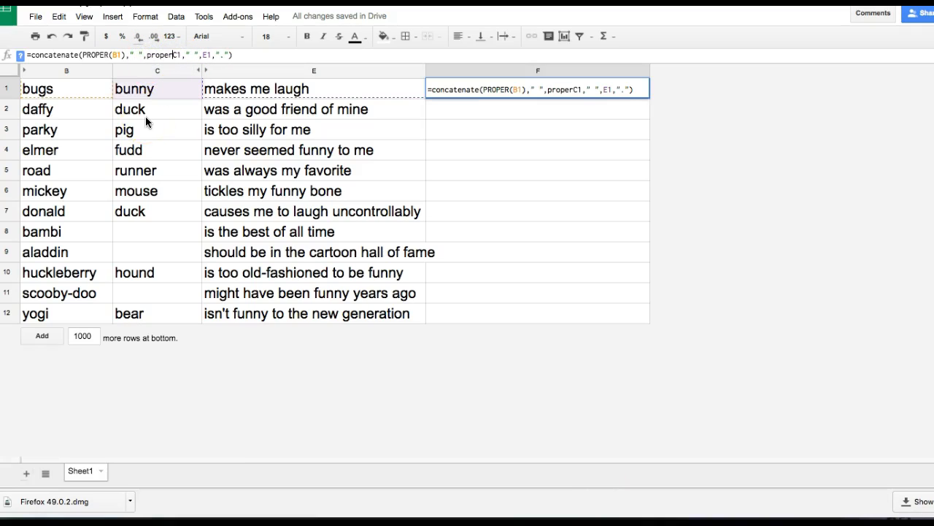
type("(")
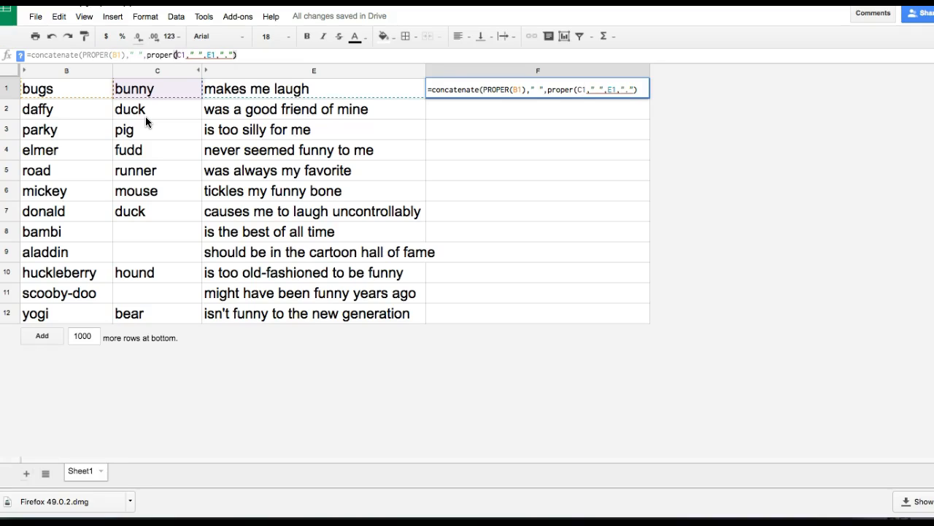
left_click(185, 58)
type(")")
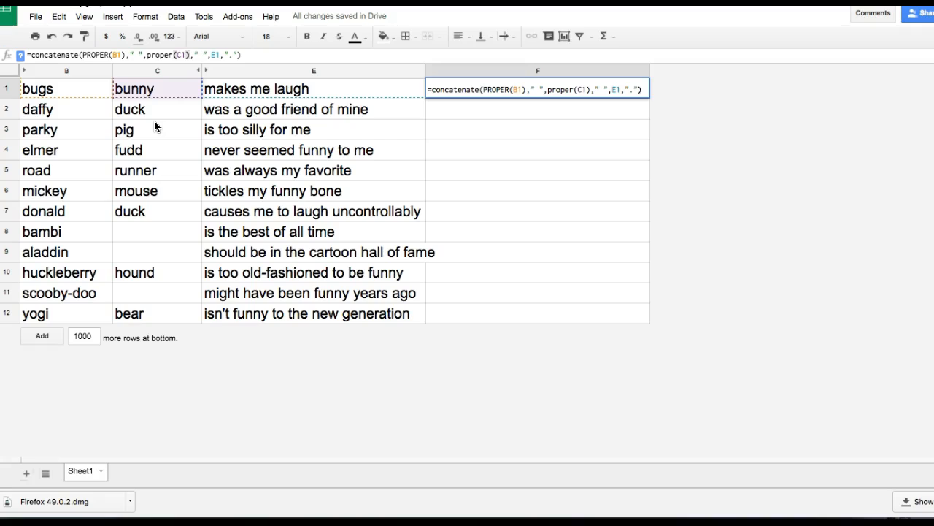
key("Return")
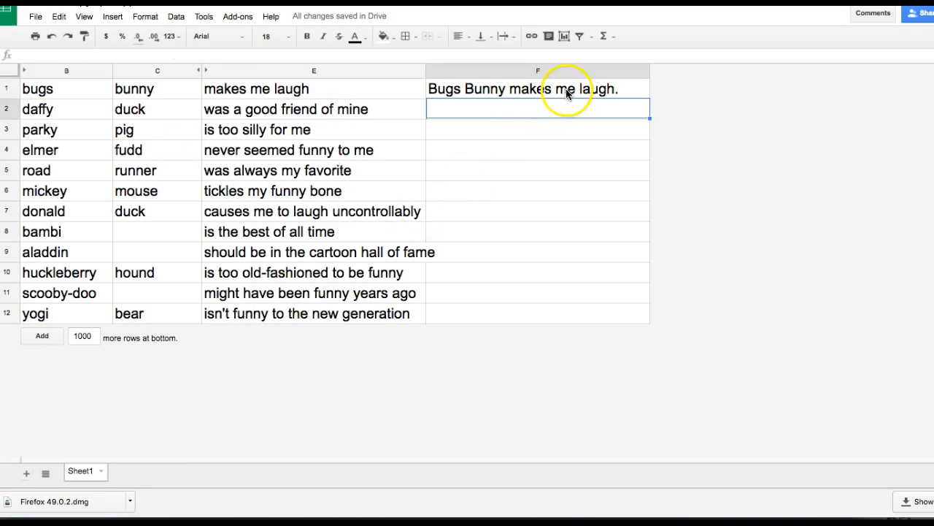
Fill the F1 formula down through F12 and widen column F.
left_click(564, 90)
left_click_drag(649, 97, 649, 316)
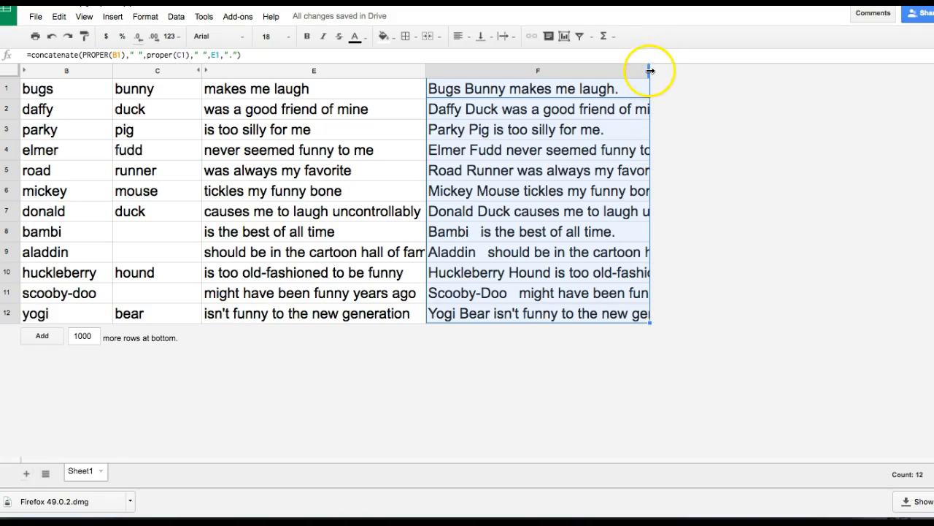
left_click_drag(650, 70, 701, 67)
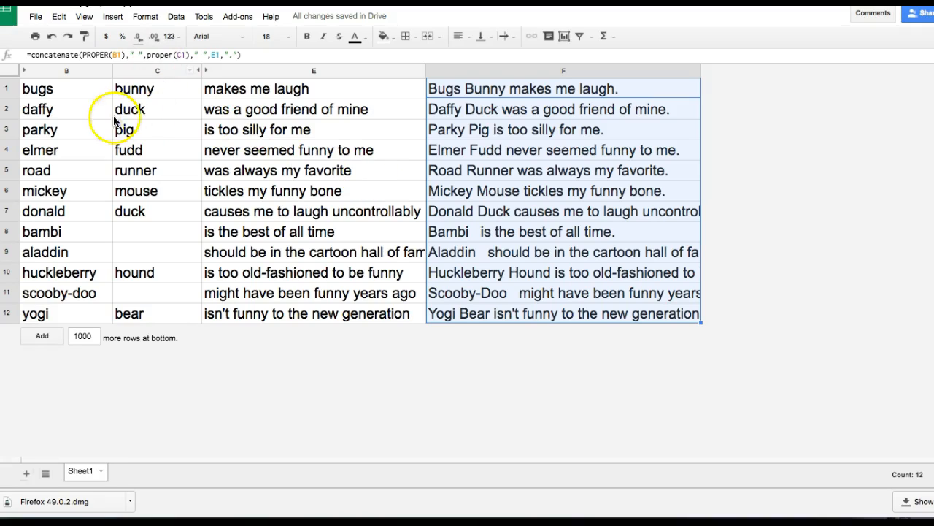
Correct the misspelled character name in B3 to porky.
left_click(36, 133)
double_click(37, 133)
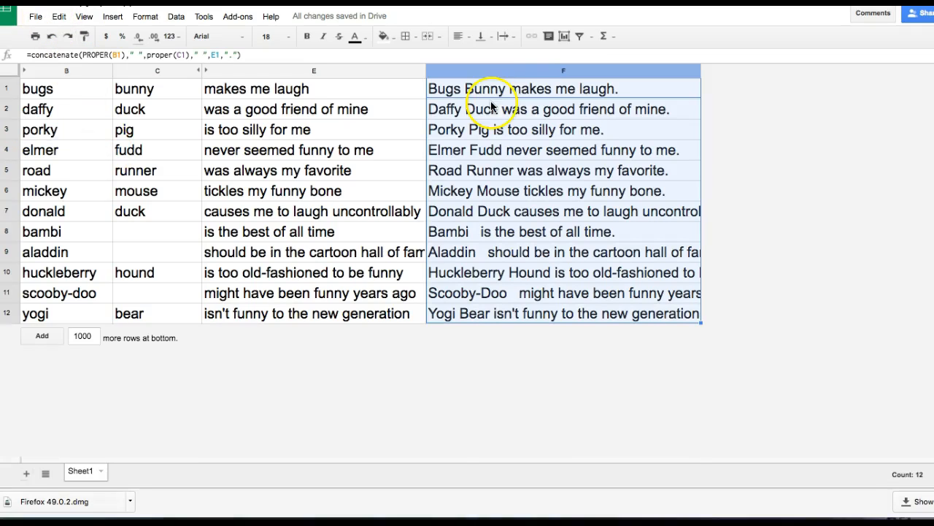
Hide column F and unhide it again.
left_click(525, 73)
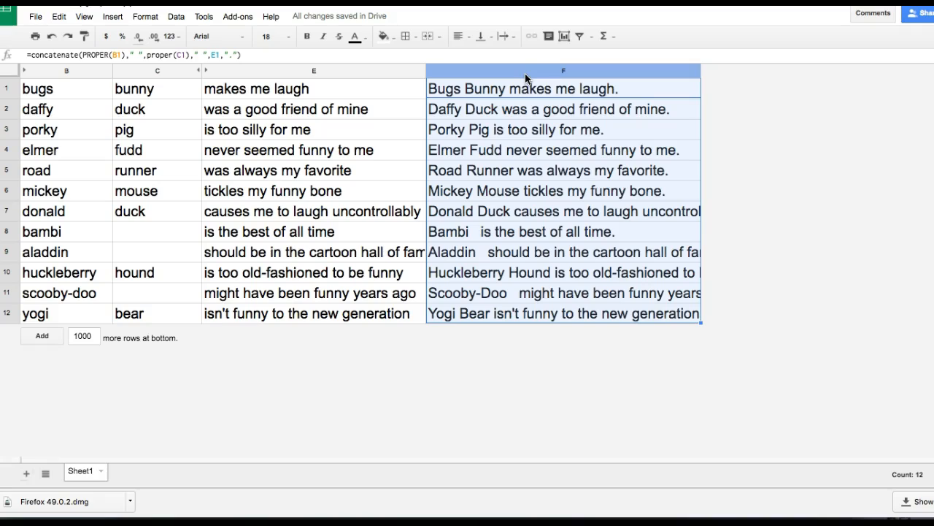
right_click(525, 76)
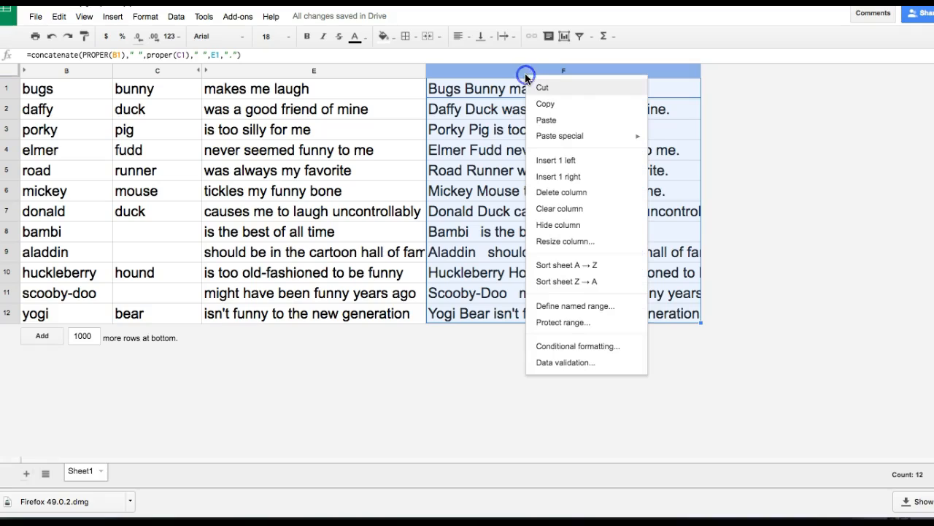
left_click(554, 226)
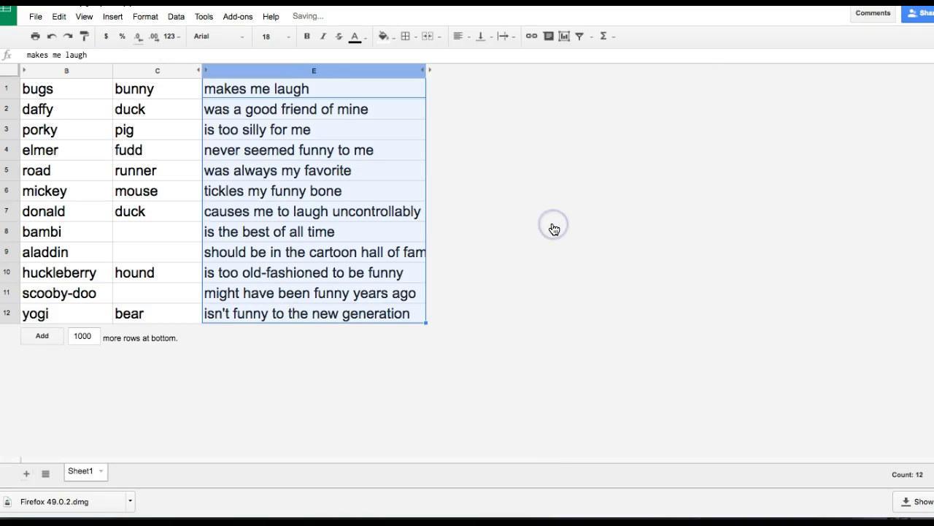
left_click(526, 224)
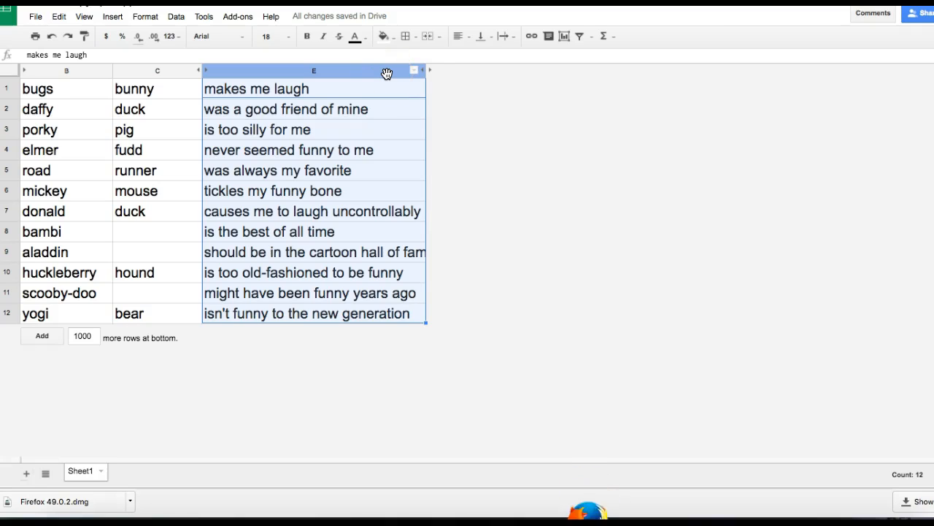
left_click(430, 71)
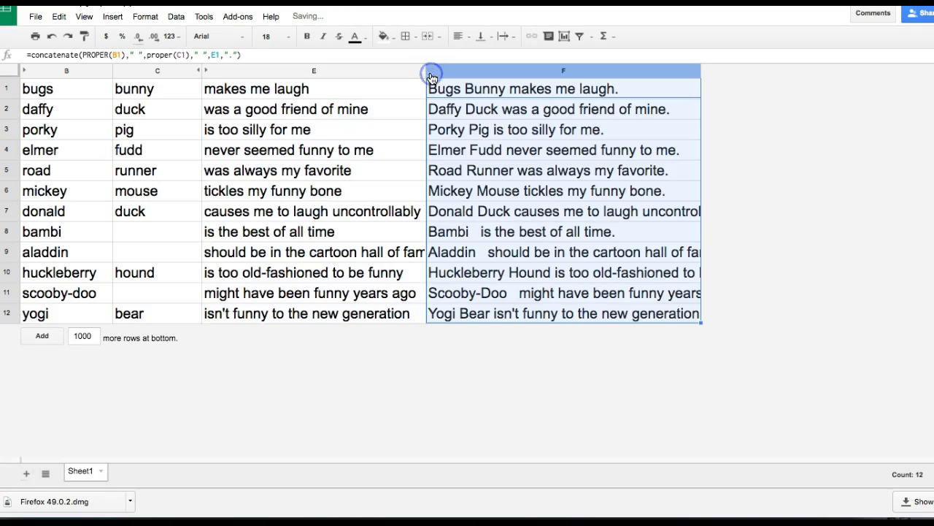
Insert one column to the right of column F and hide column F.
right_click(579, 75)
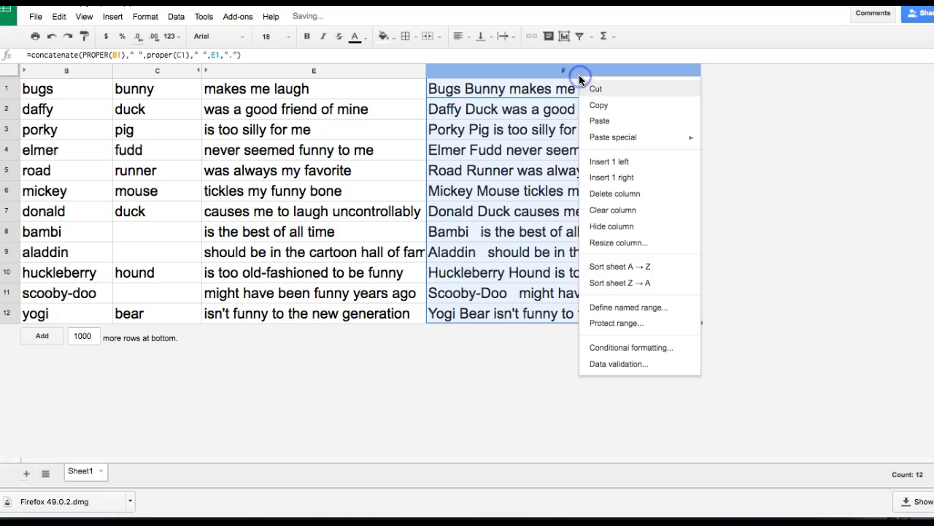
left_click(602, 180)
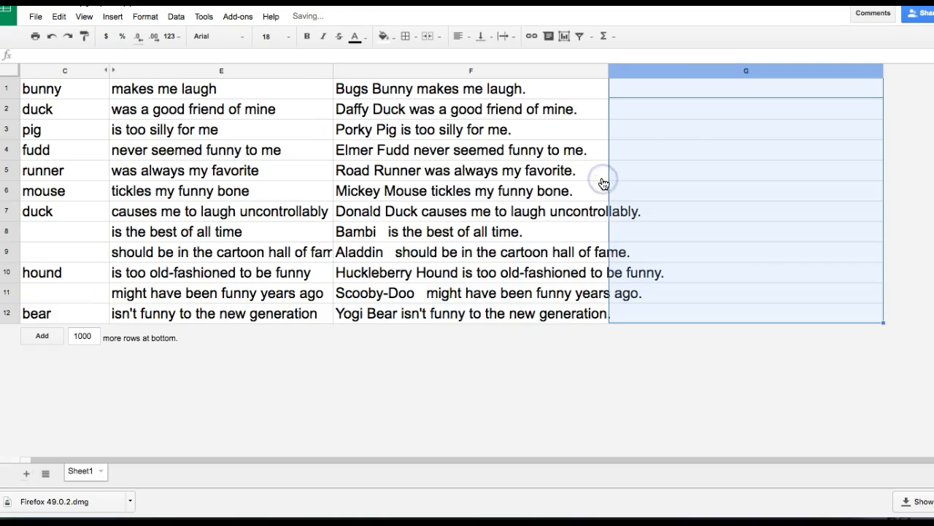
left_click(443, 71)
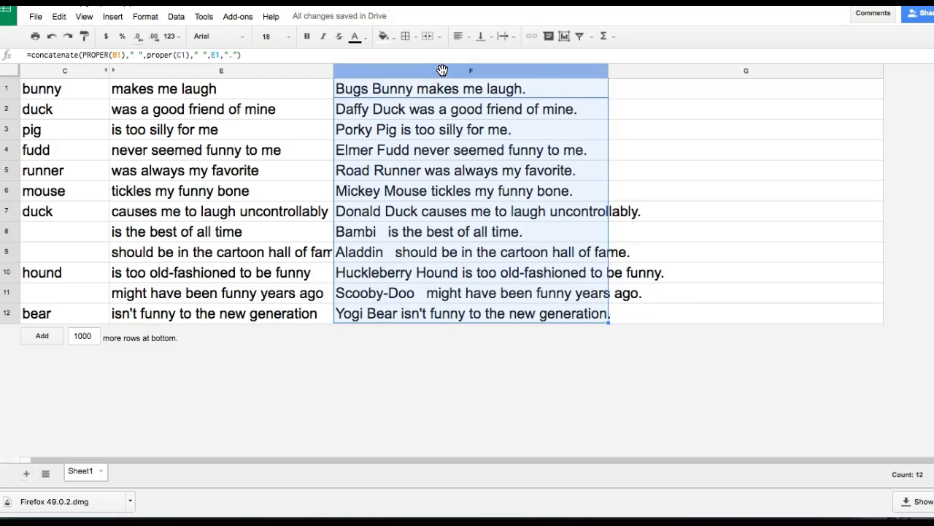
right_click(442, 70)
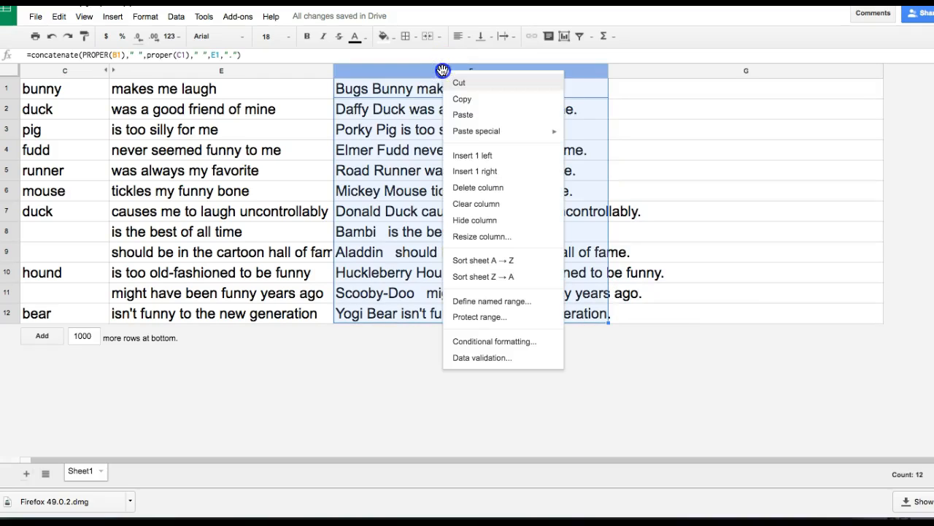
left_click(465, 219)
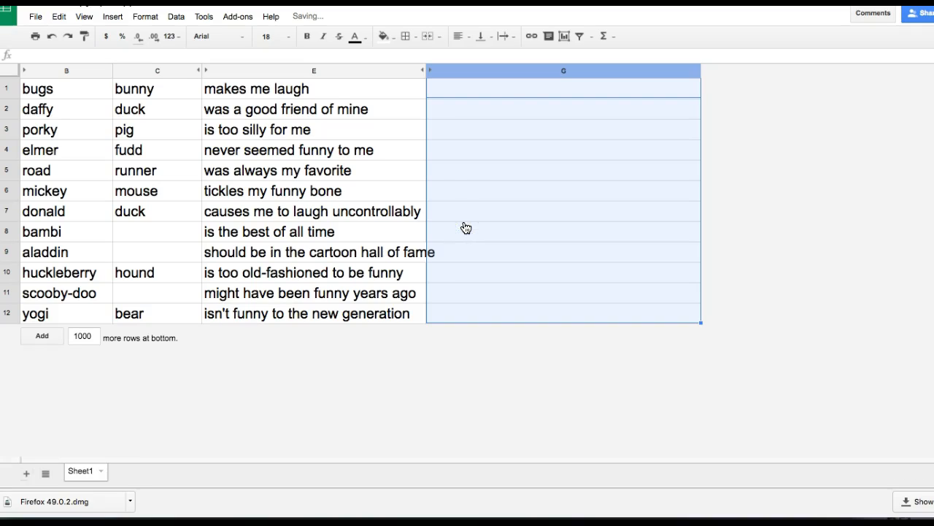
Enter the formula =address(1,2) in cell G1.
left_click(495, 91)
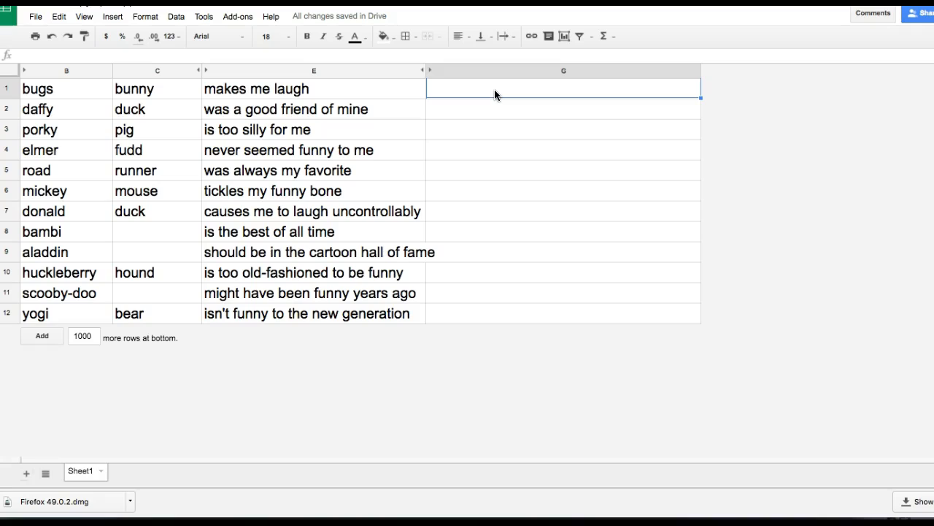
type("=")
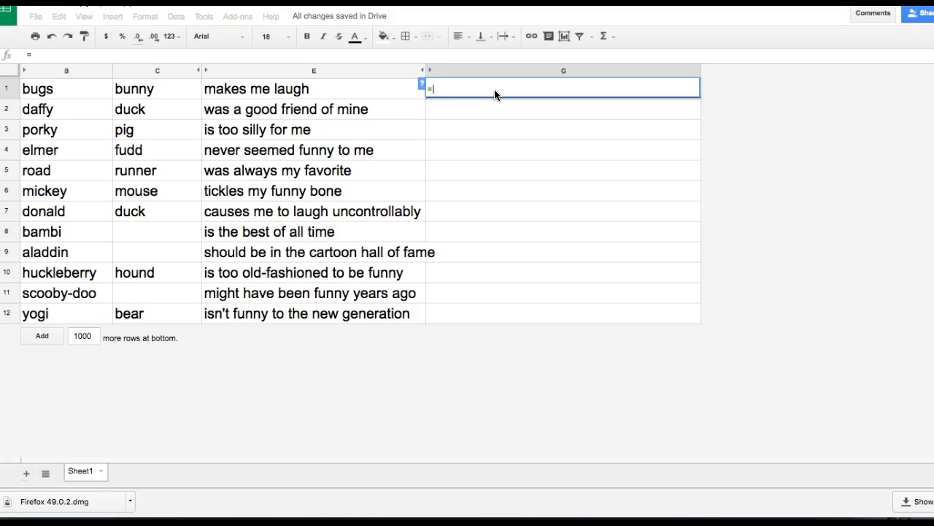
type("address")
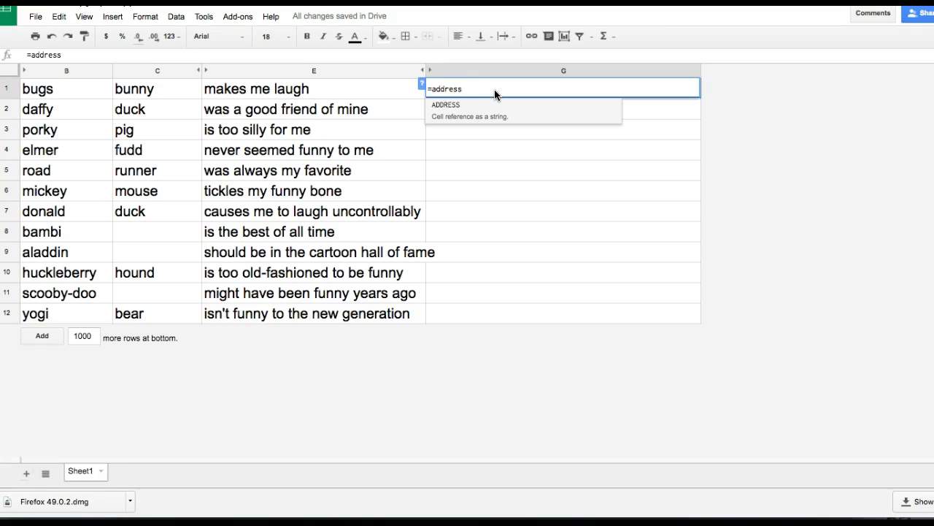
type("(1,2")
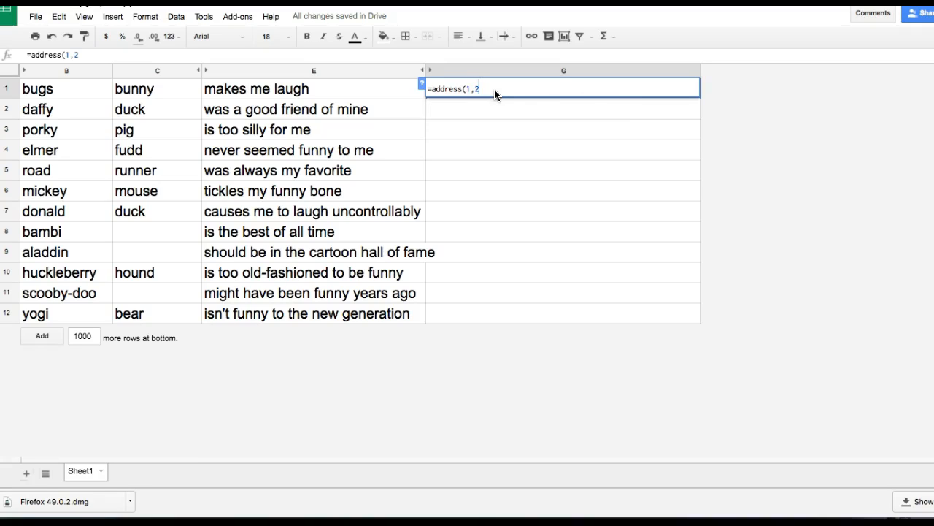
type(")")
key("Return")
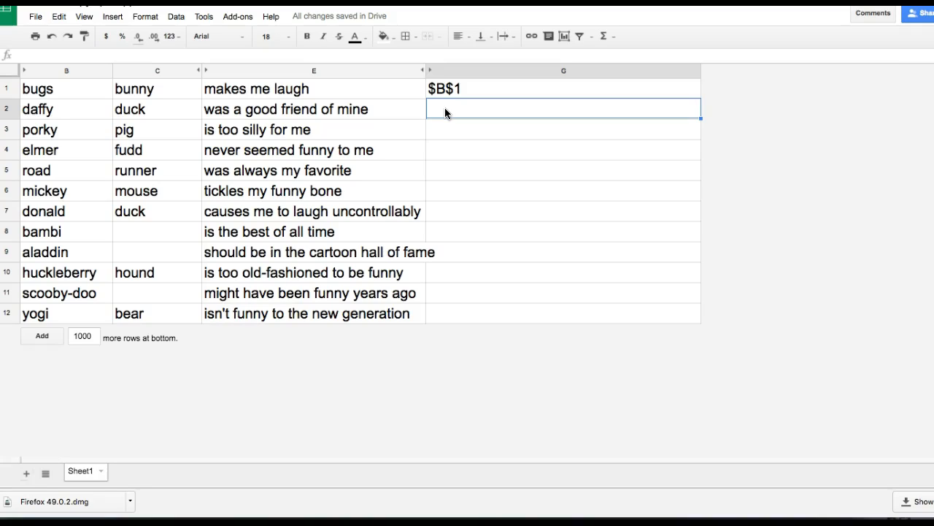
Enter the formula =address(3,6) in cell G2.
type("=address")
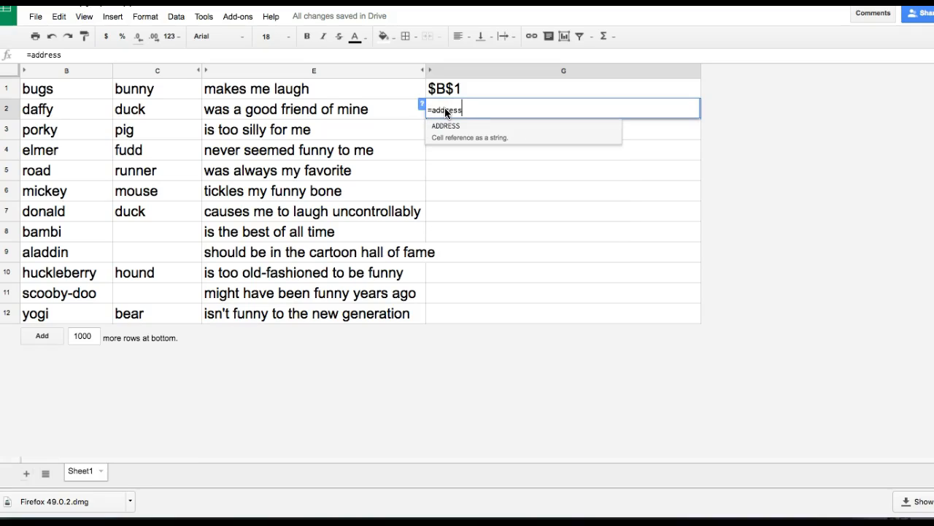
type("(")
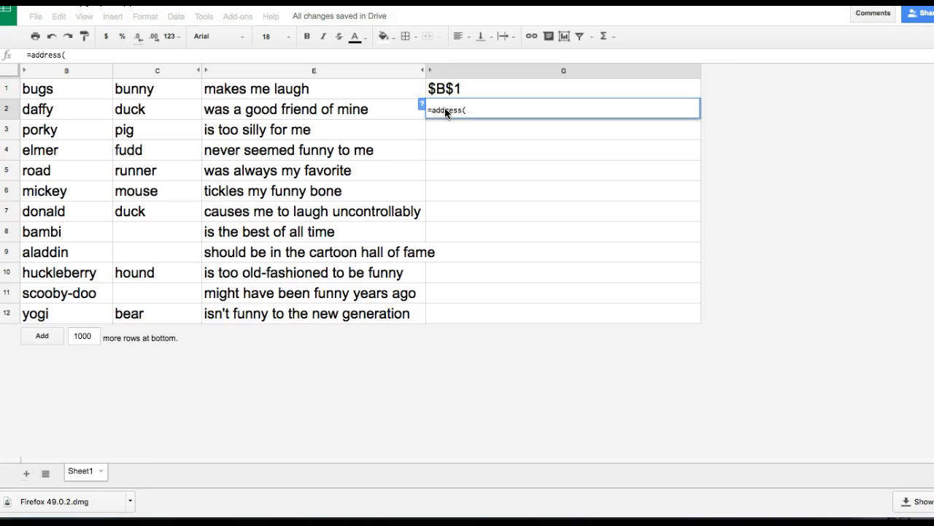
type("3,6")
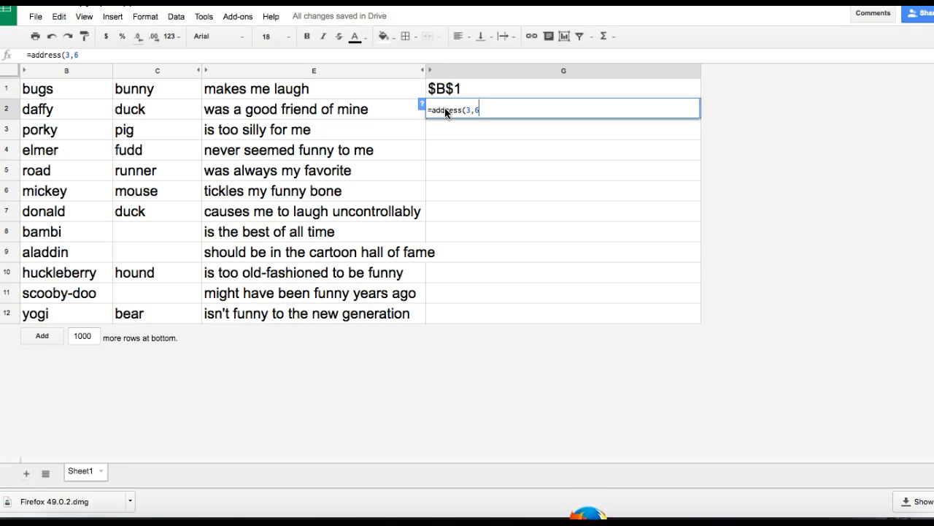
type(")")
key("Return")
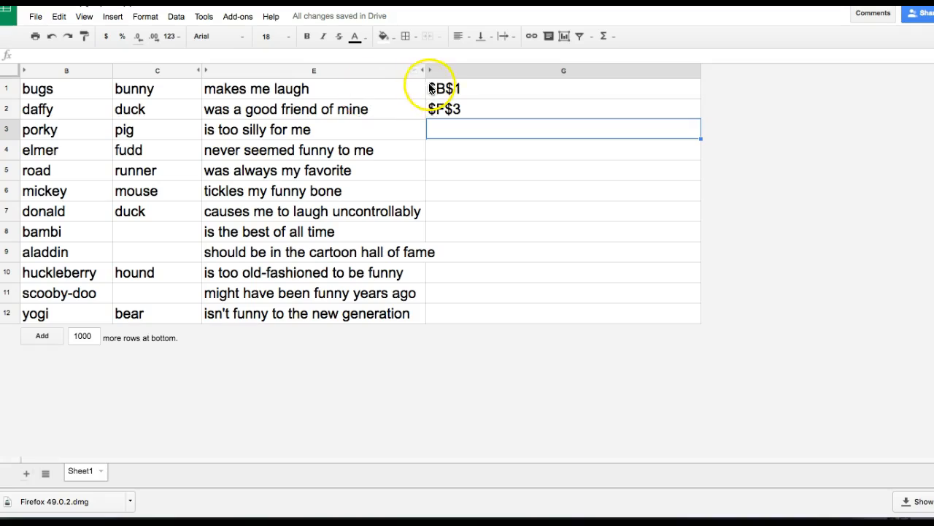
left_click(316, 89)
left_click(329, 104)
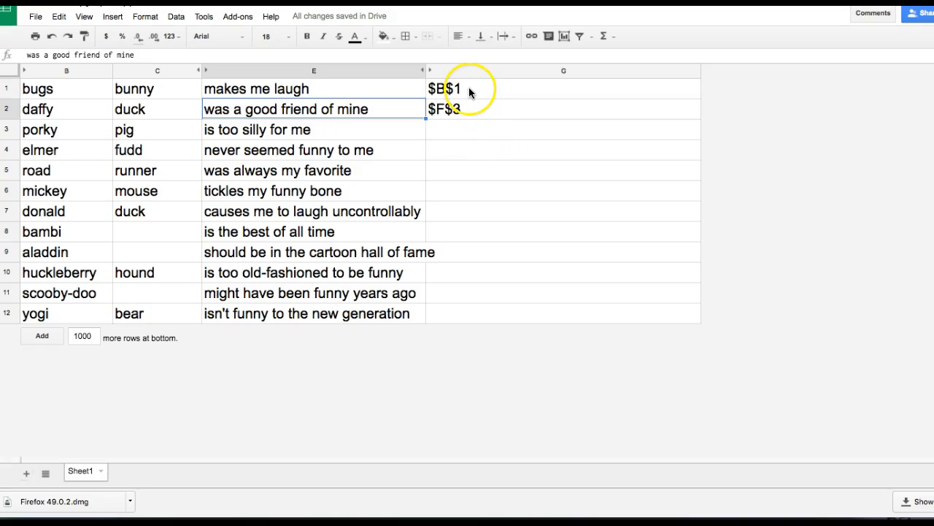
Enter the formula =randbetween(1,5) in cell G3 and fill it down through G11.
left_click(447, 88)
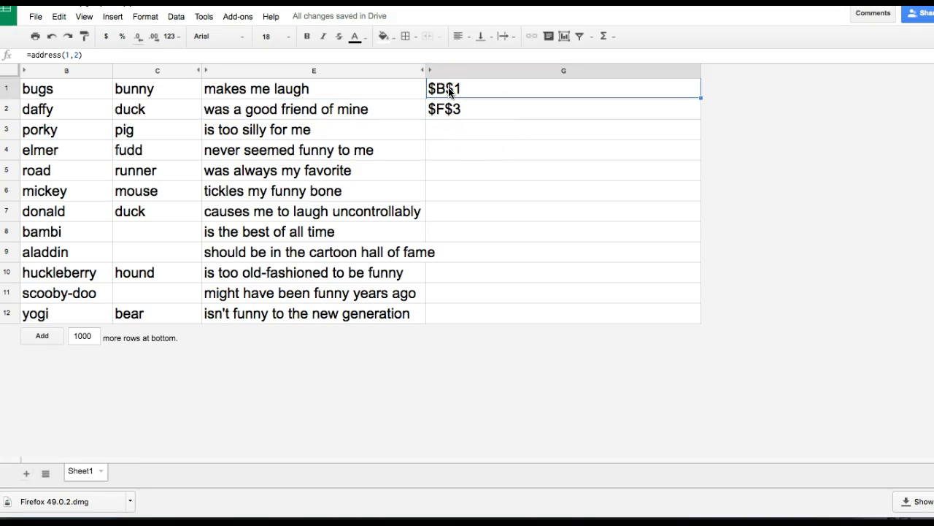
left_click(449, 129)
type("=")
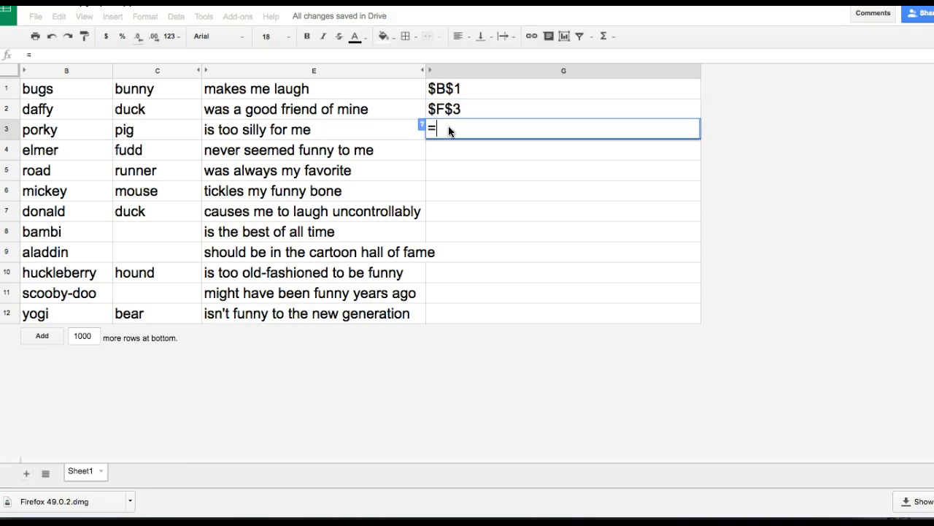
type("ran")
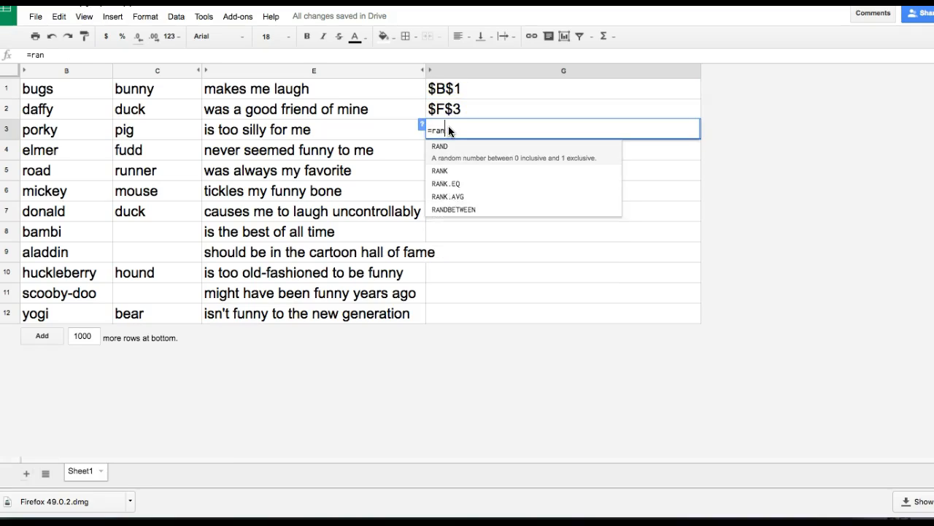
type("dbetwee")
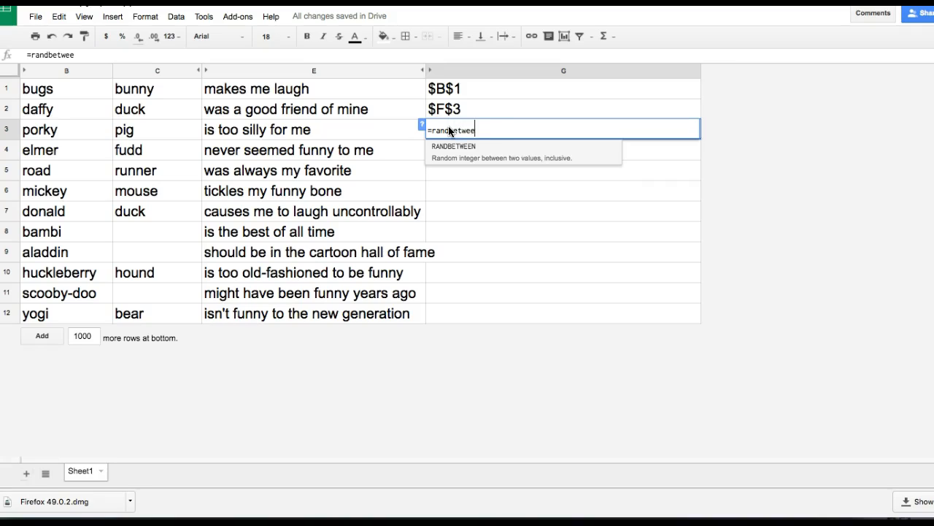
type("n(")
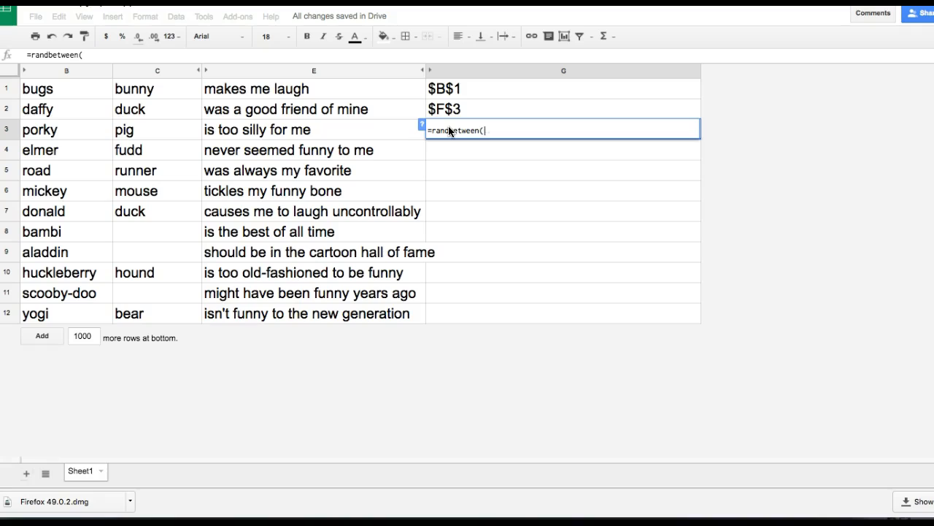
type("1,5")
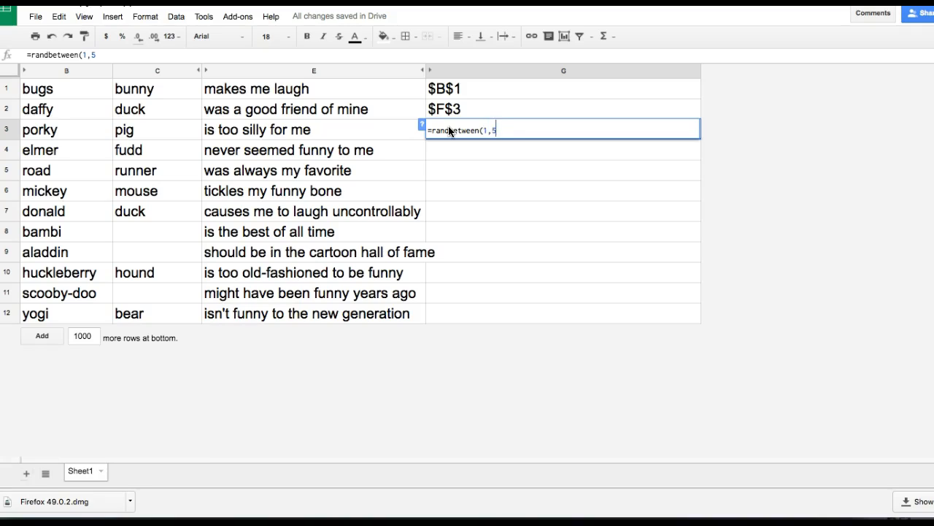
type(")")
key("Return")
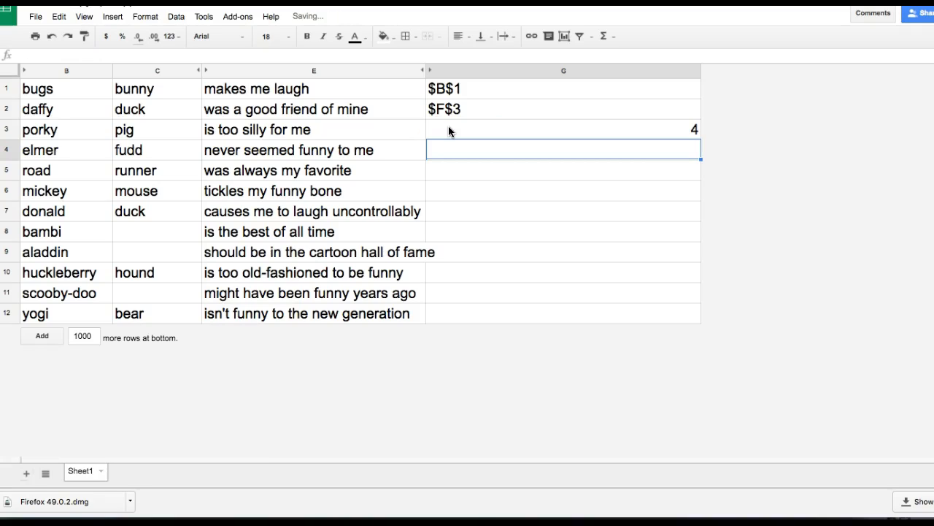
left_click(601, 134)
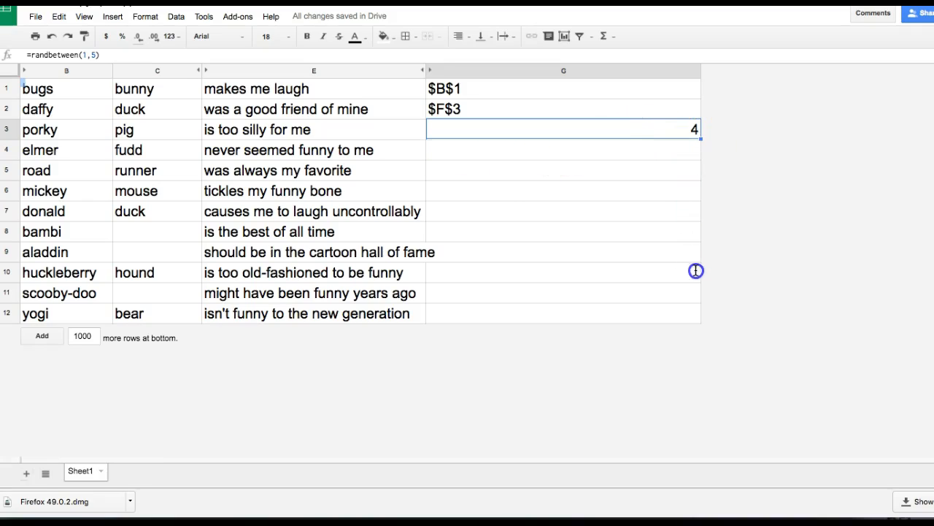
left_click_drag(700, 139, 705, 298)
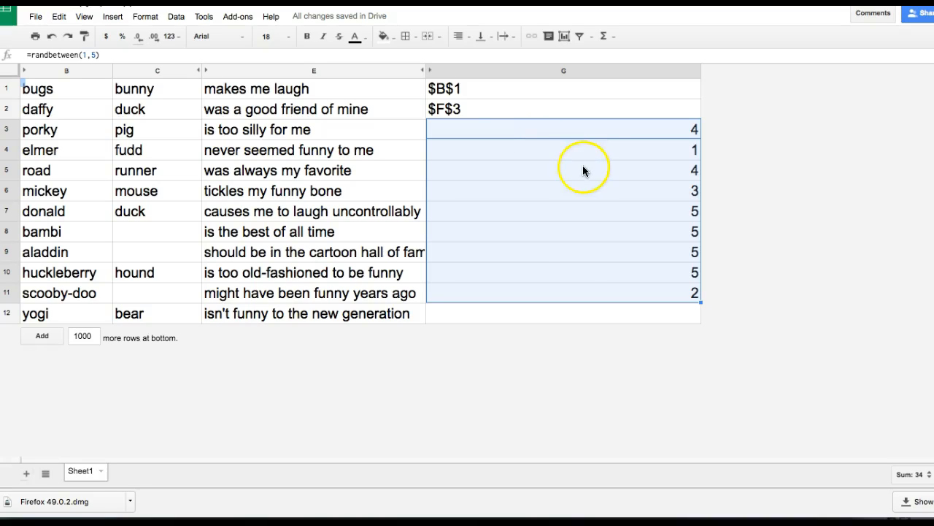
left_click(471, 87)
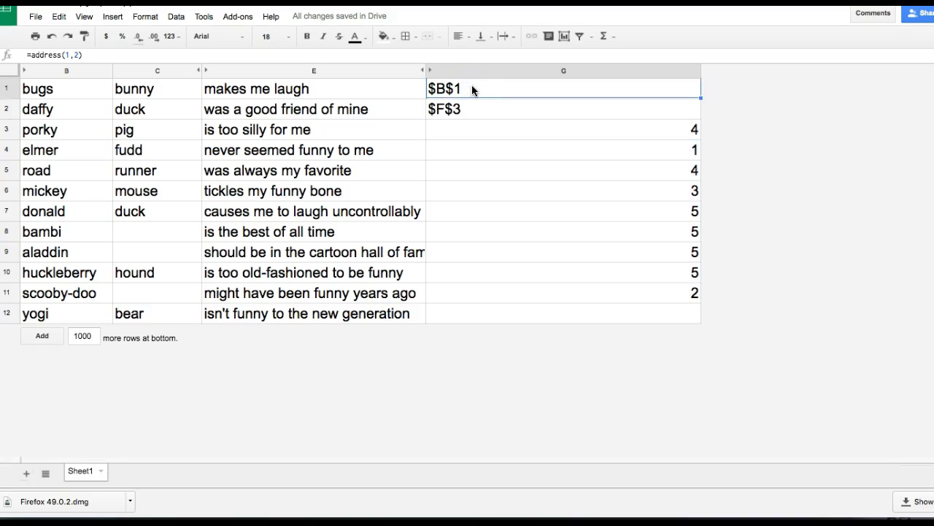
left_click(495, 134)
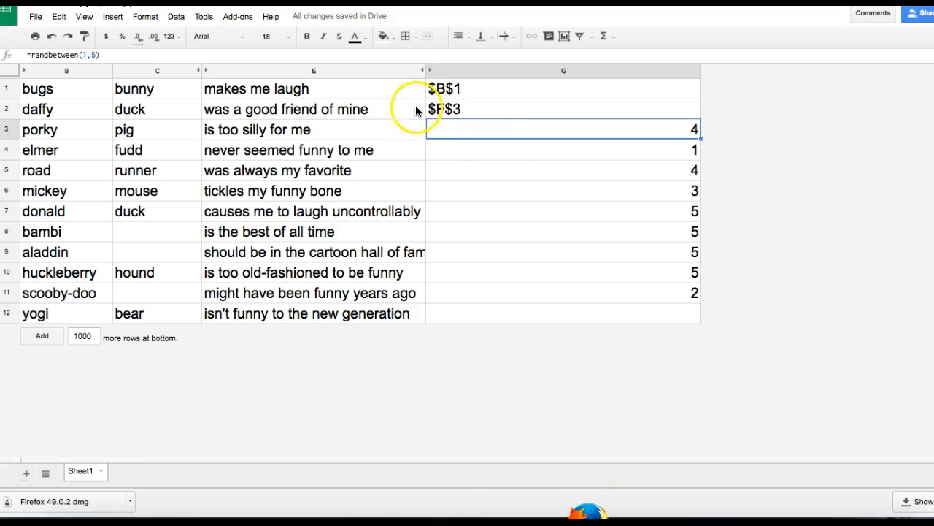
left_click(330, 88)
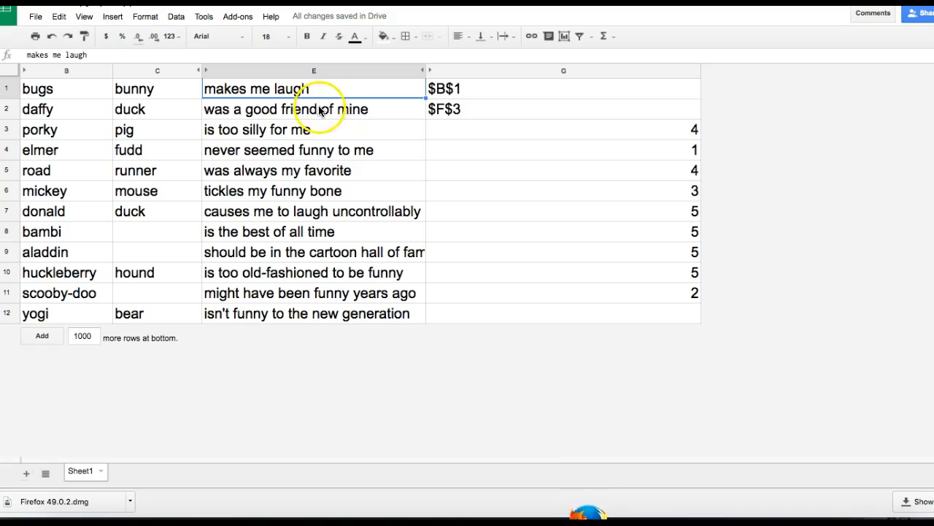
left_click(316, 110)
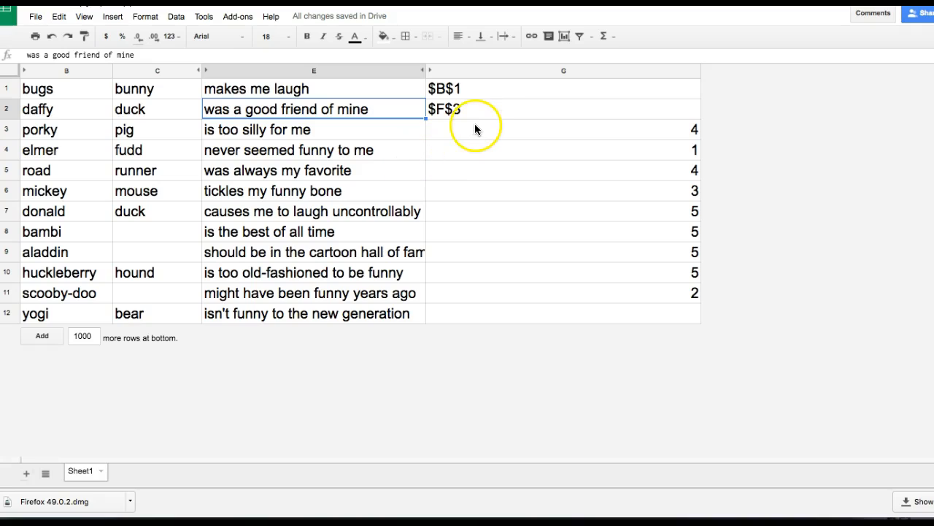
left_click(357, 93)
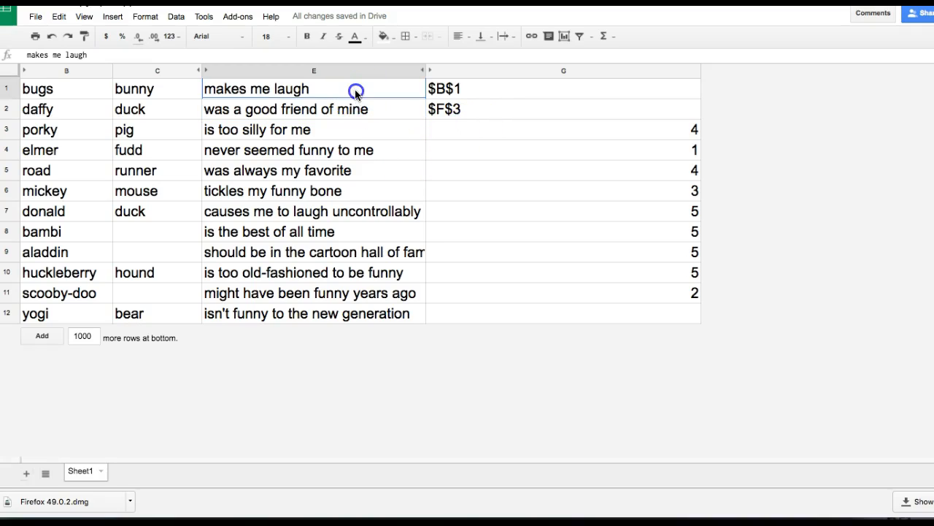
left_click(305, 319)
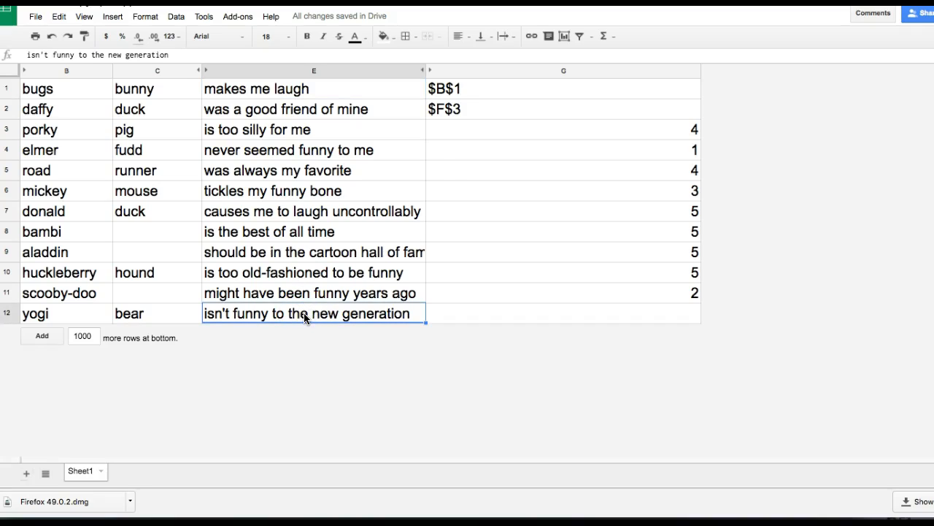
Replace the formula in cell G1 with =address(randbetween(1,12),5).
left_click(495, 87)
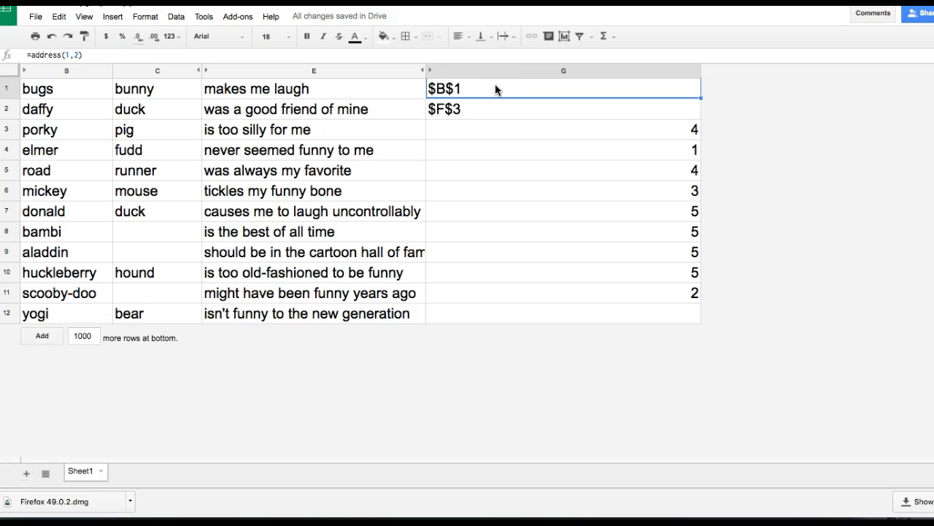
type("=")
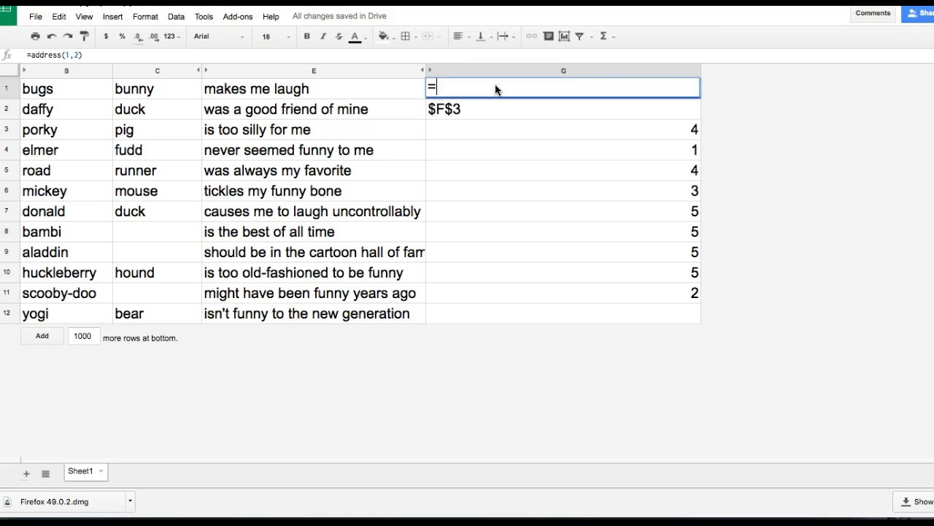
type("address")
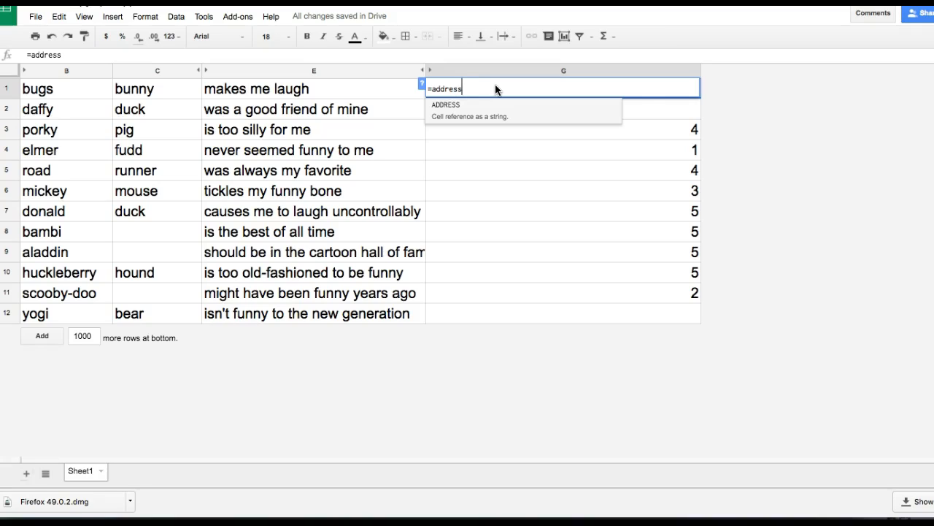
type("(")
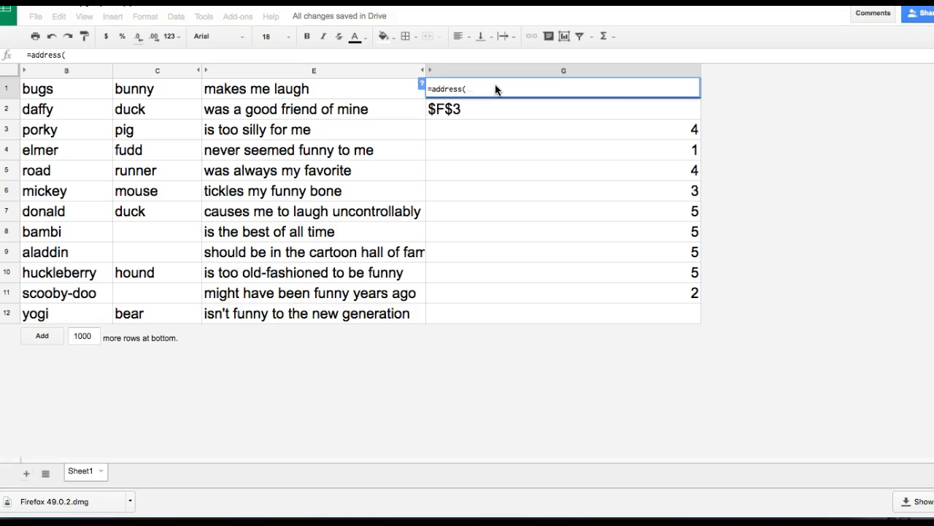
type("randbetween")
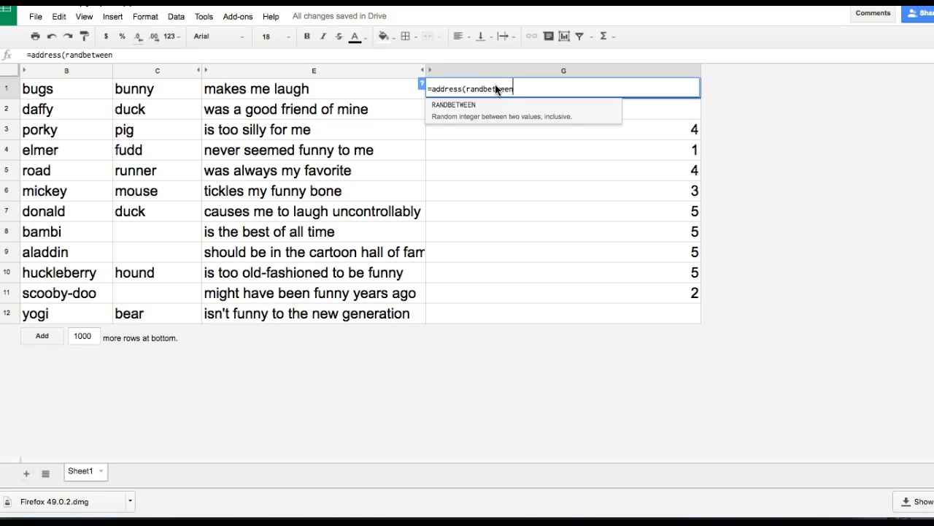
type("(1,")
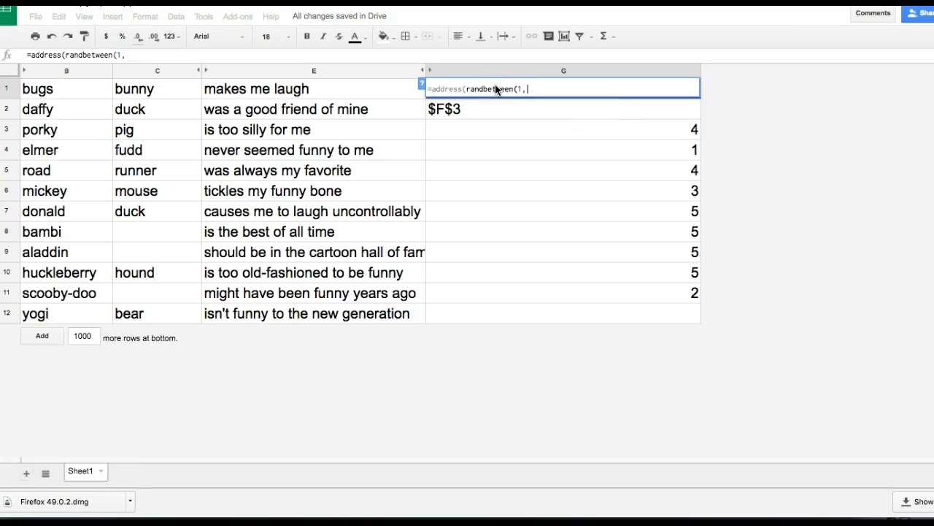
type("12")
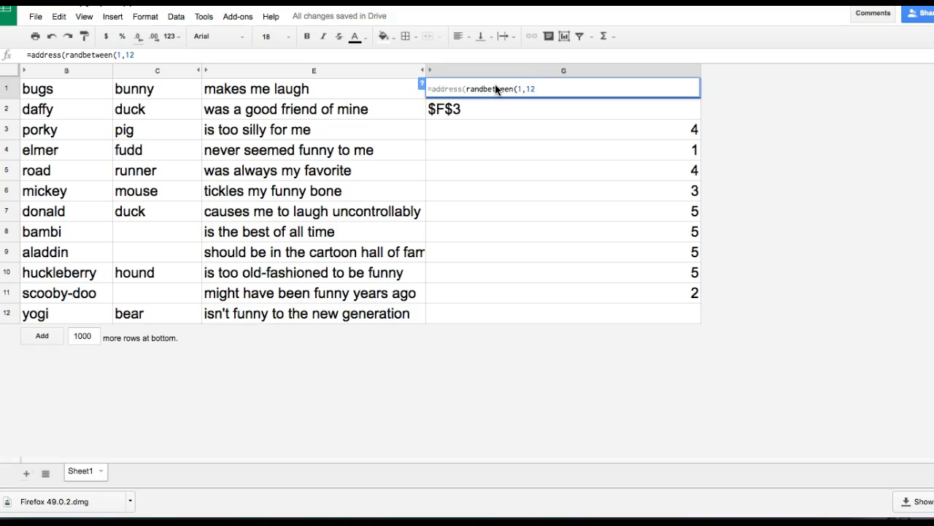
type("),")
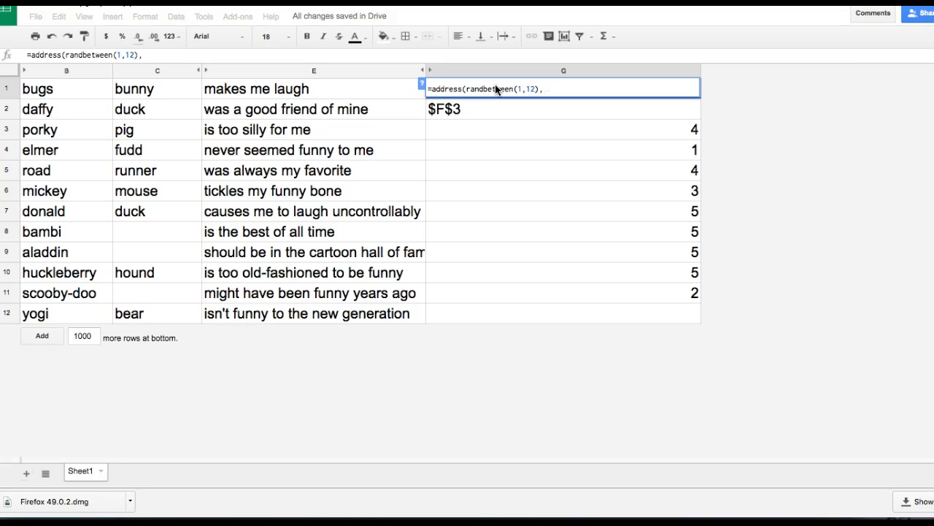
type("5")
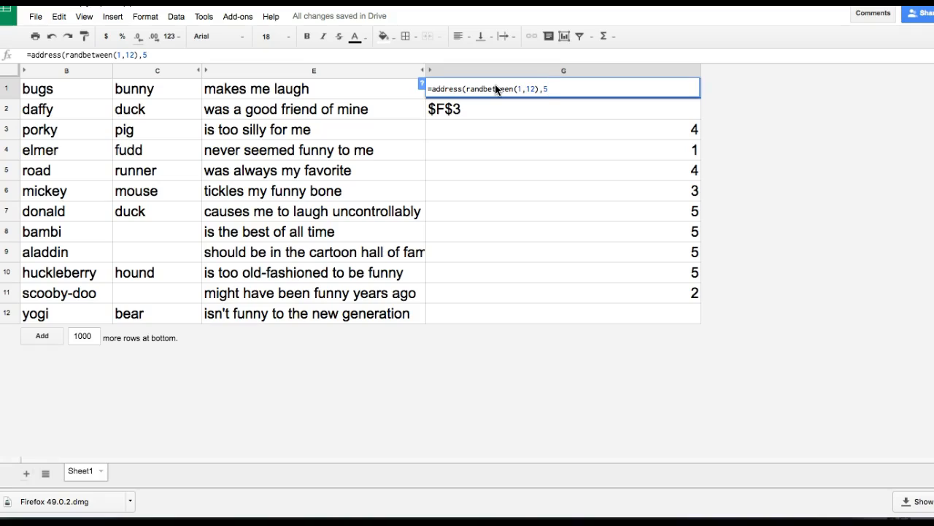
type(")")
key("Return")
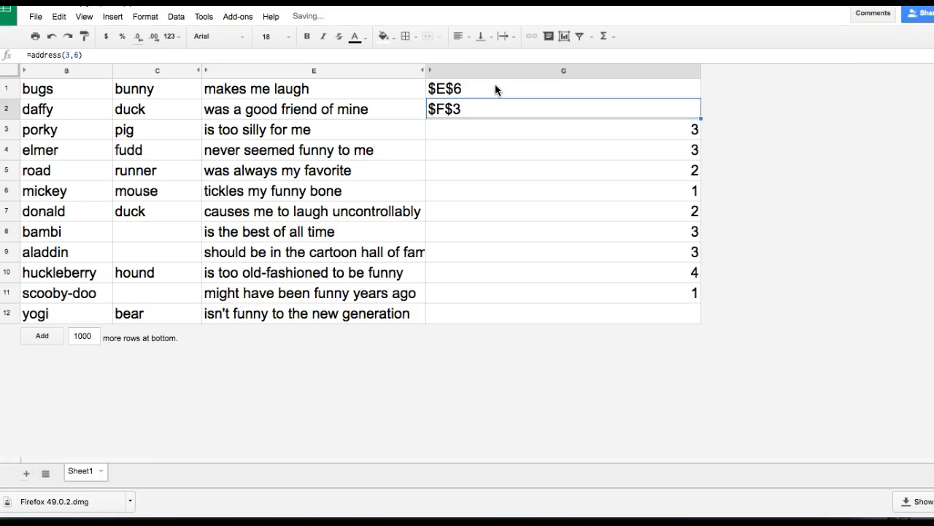
Fill the formula in G1 down through G12 and narrow column G to just fit its cell references.
left_click(593, 88)
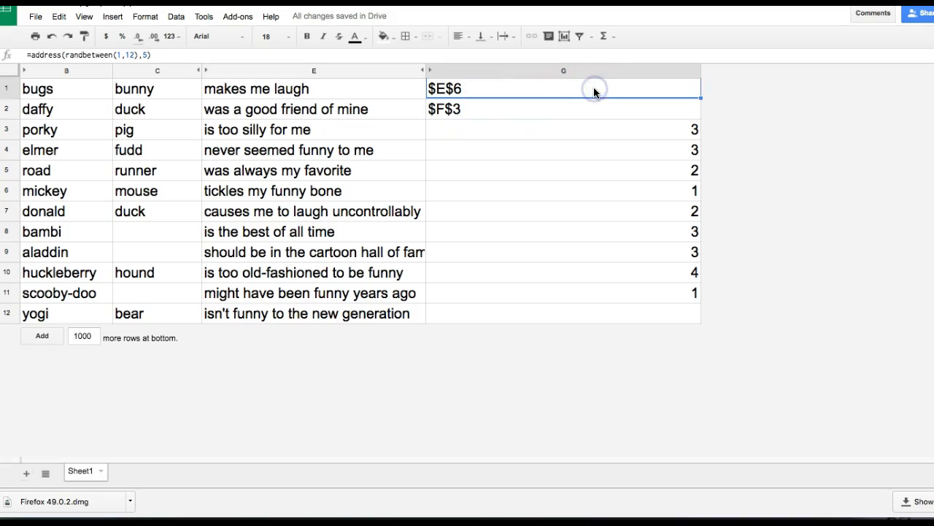
left_click_drag(701, 97, 699, 308)
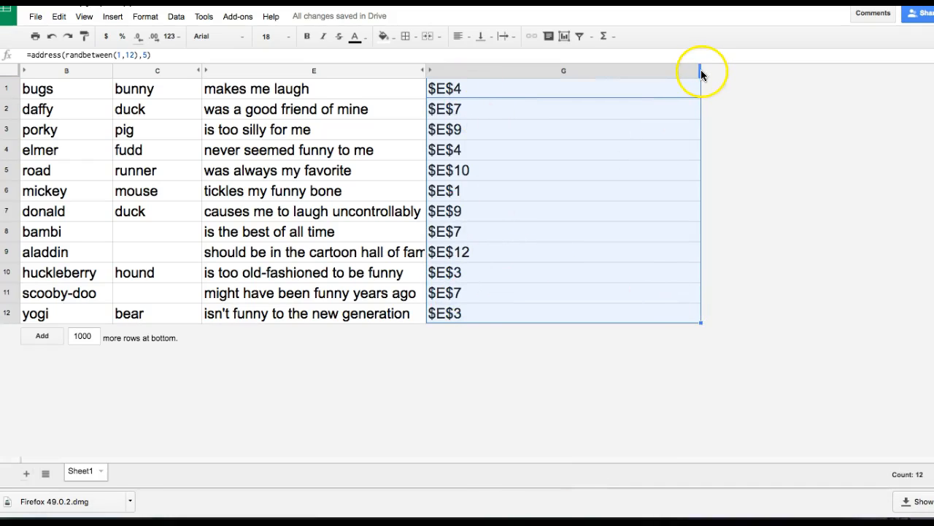
left_click_drag(703, 72, 493, 75)
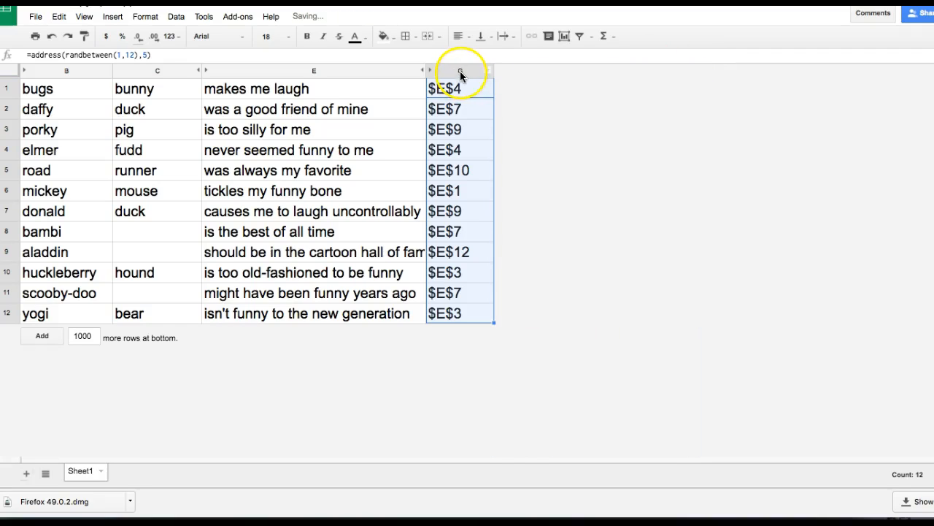
Insert one column to the right of column G and widen the new column H to hold full sentences.
left_click(460, 70)
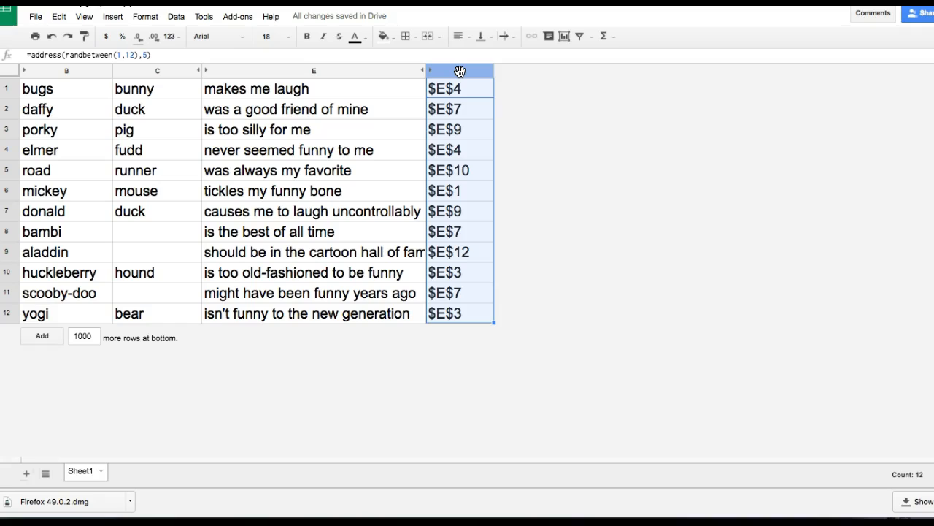
right_click(459, 70)
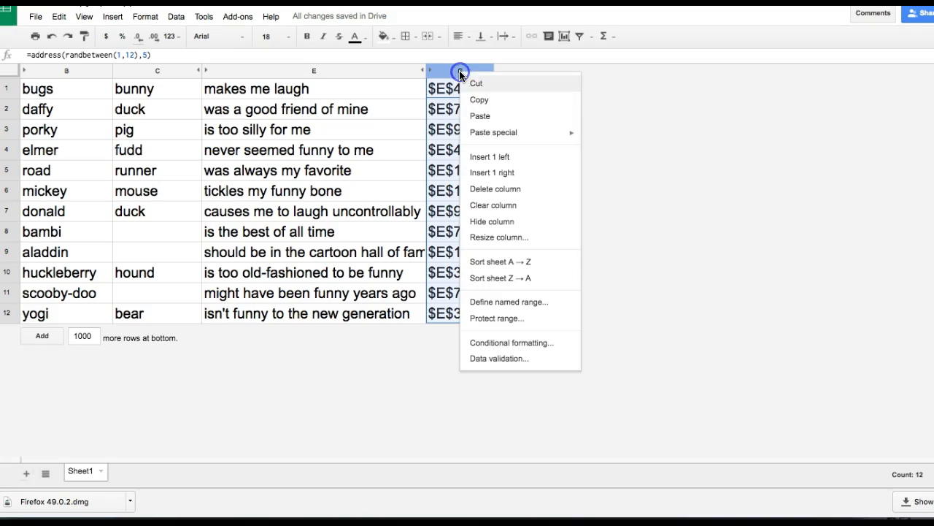
left_click(494, 173)
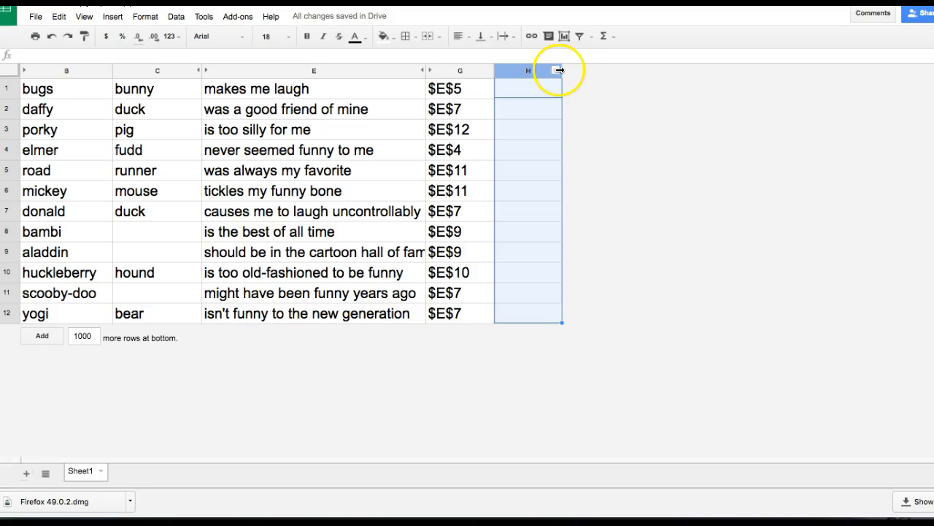
left_click_drag(560, 70, 820, 84)
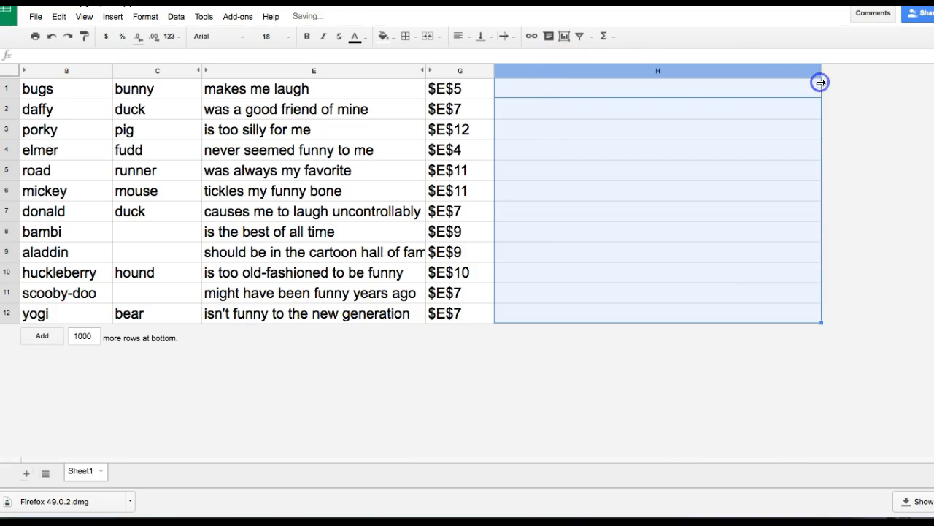
Enter the formula =concatenate(proper(b1)," ",proper(c1)," ", g1,".") in cell H1.
left_click(546, 89)
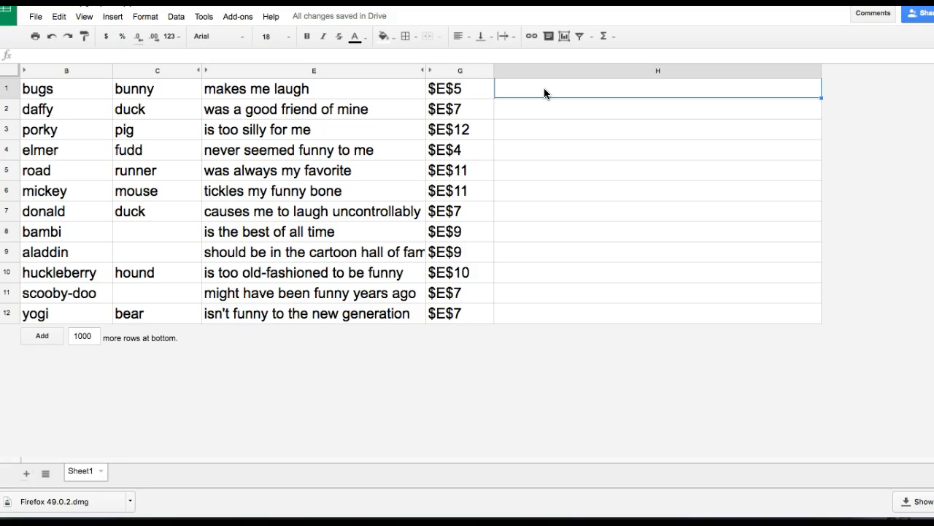
type("=con")
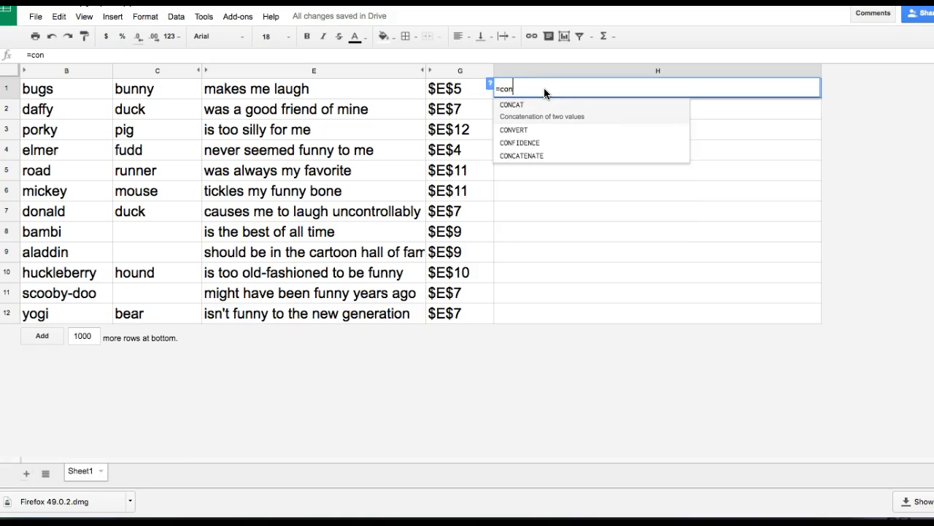
type("catenate")
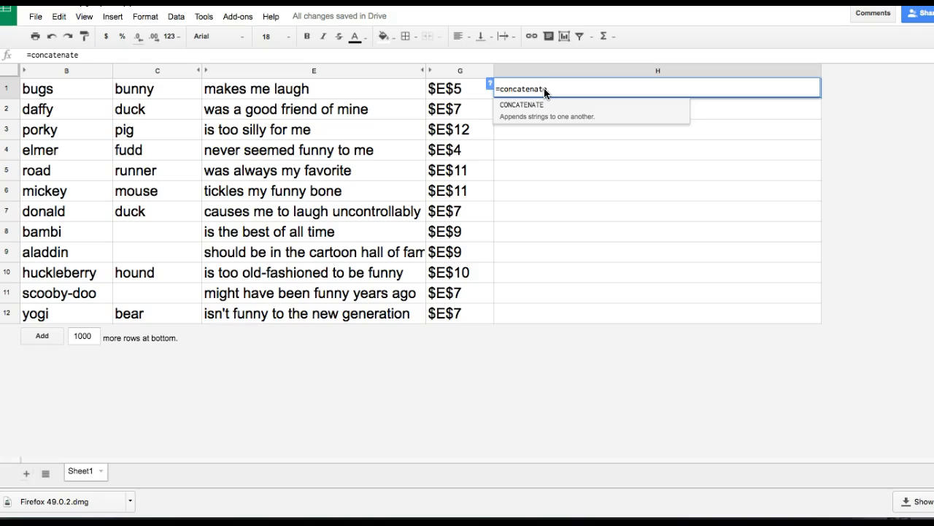
type("(")
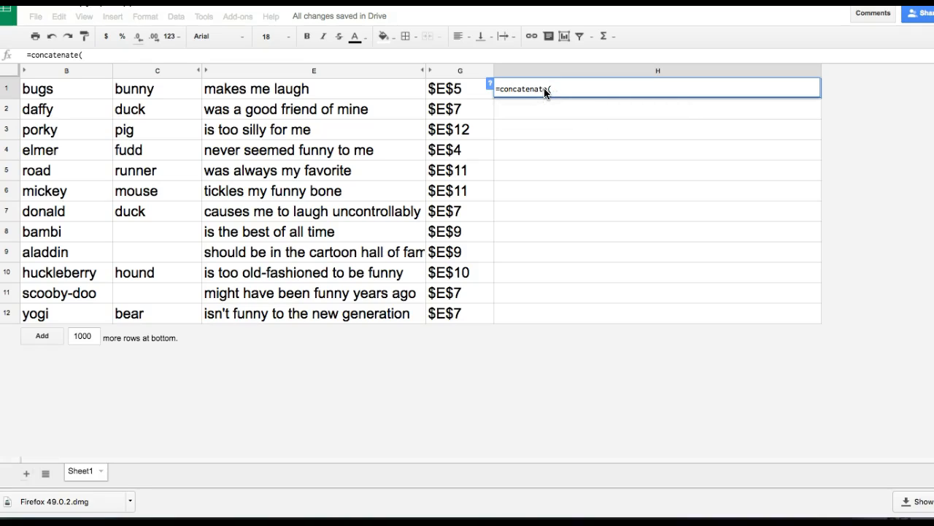
type("p")
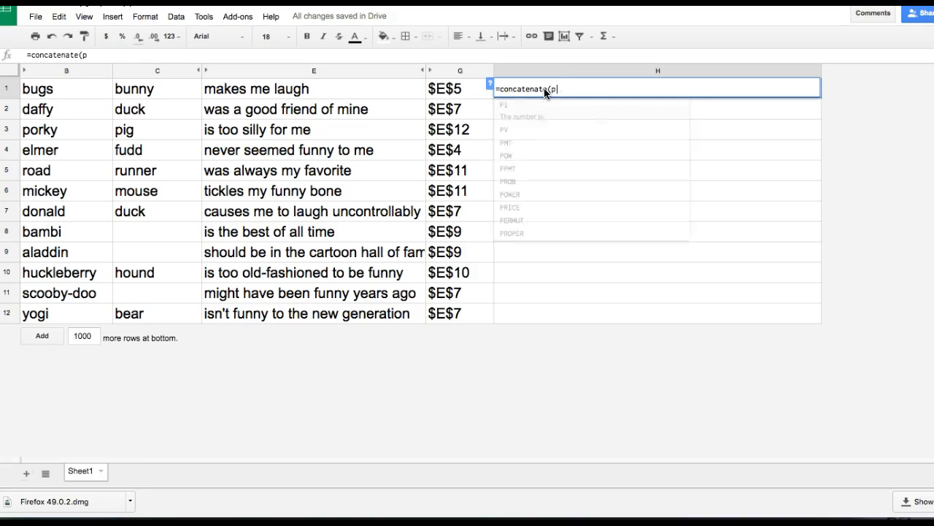
type("roper(")
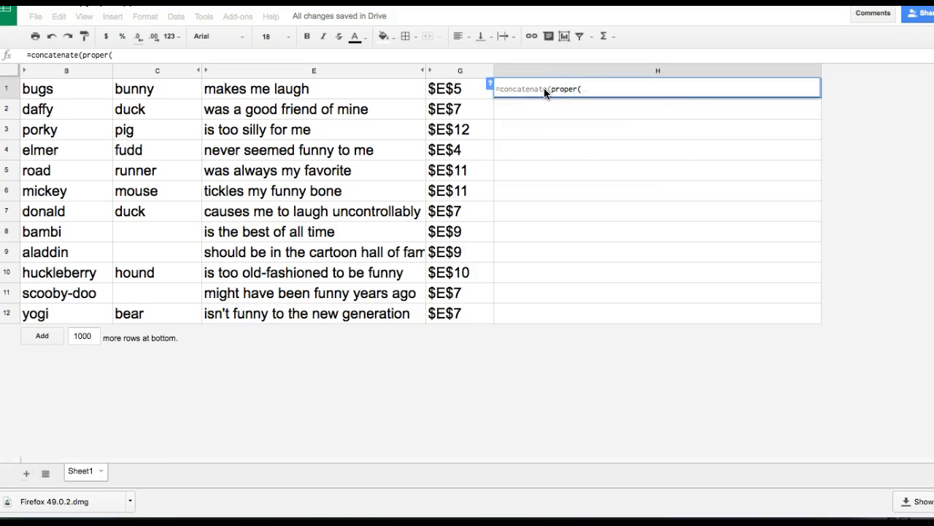
type("b1),")
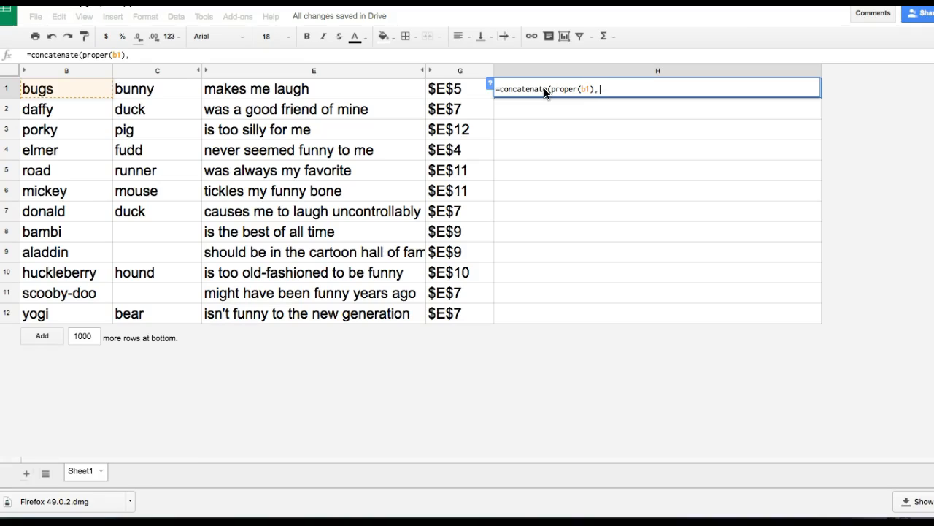
type(" \"")
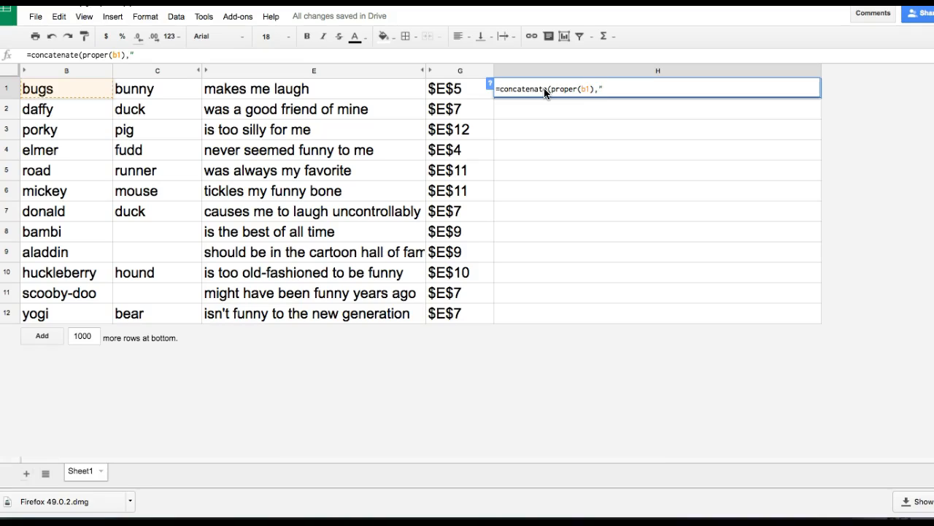
type(" \"")
type(",")
type("proper")
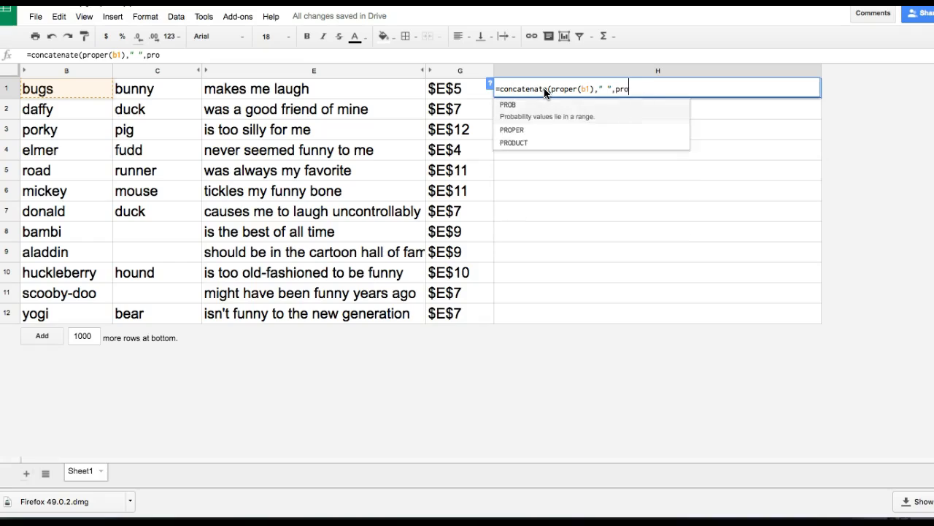
type("(")
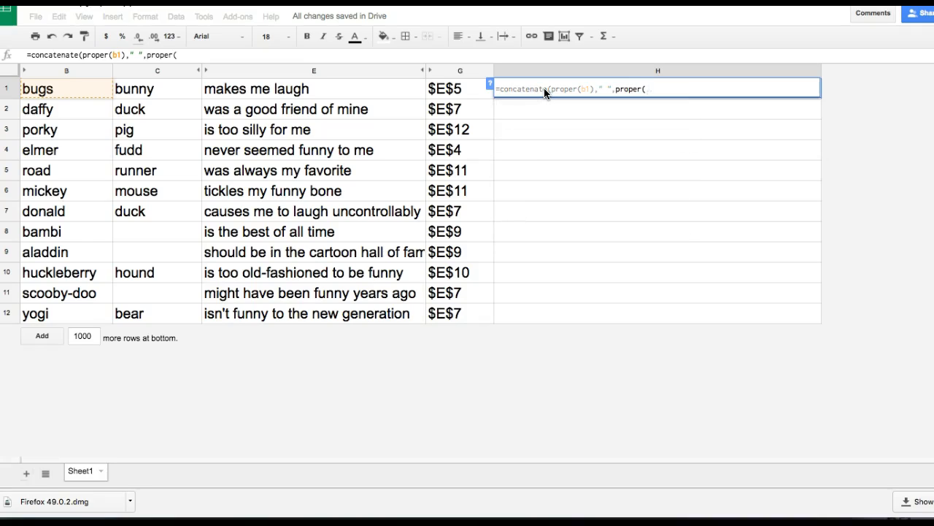
type("c1),")
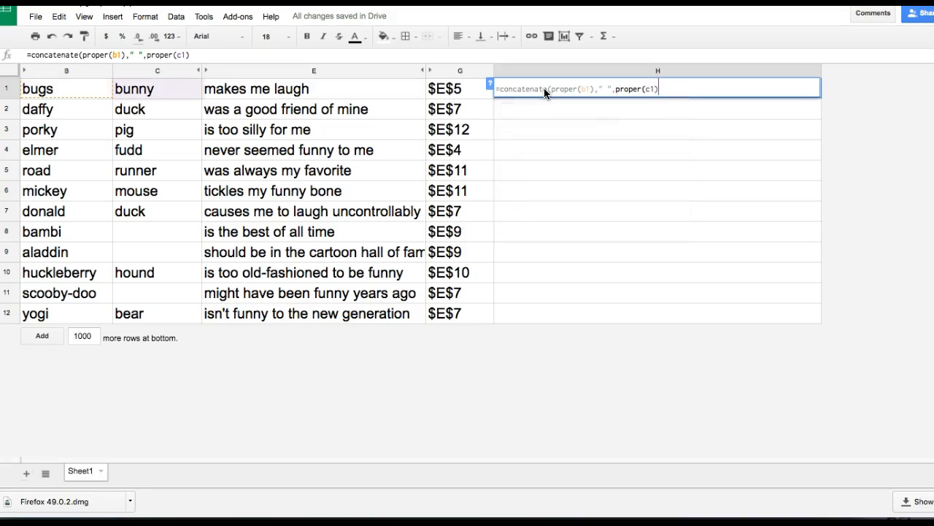
type("\" \"")
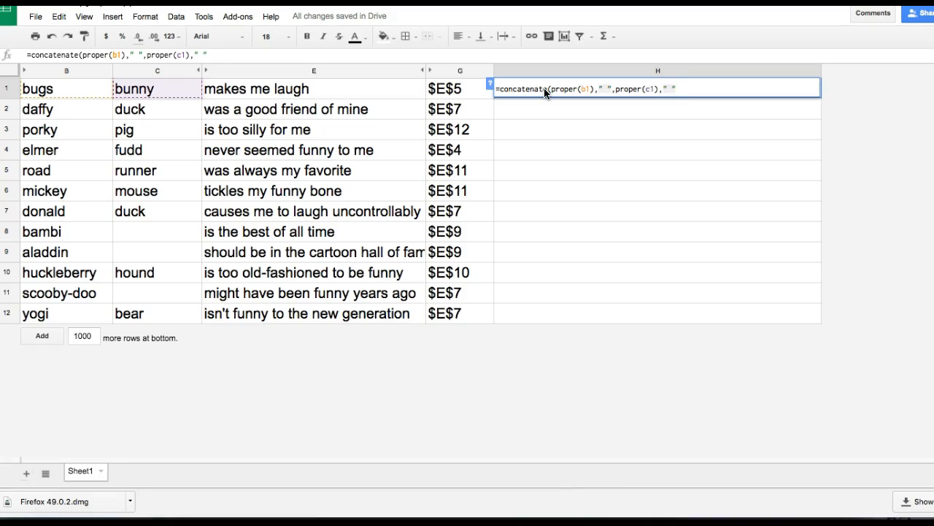
type(",")
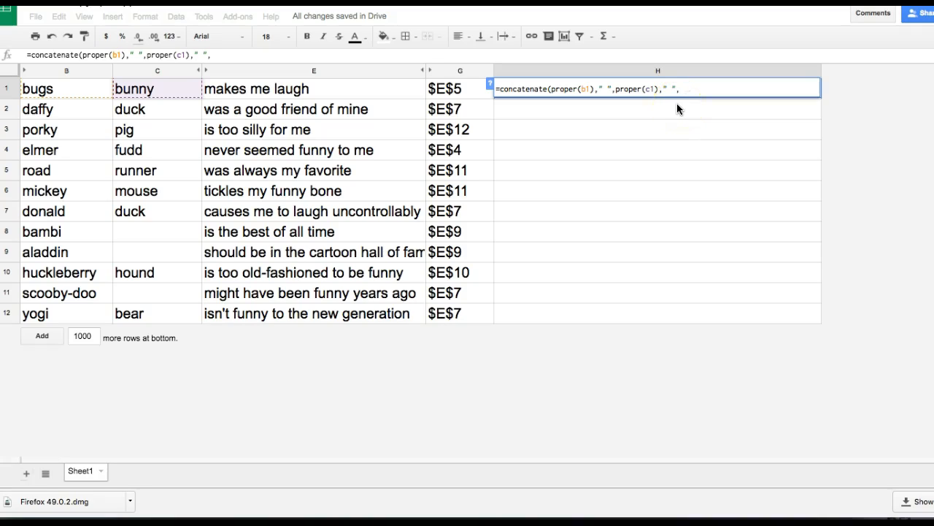
type("g")
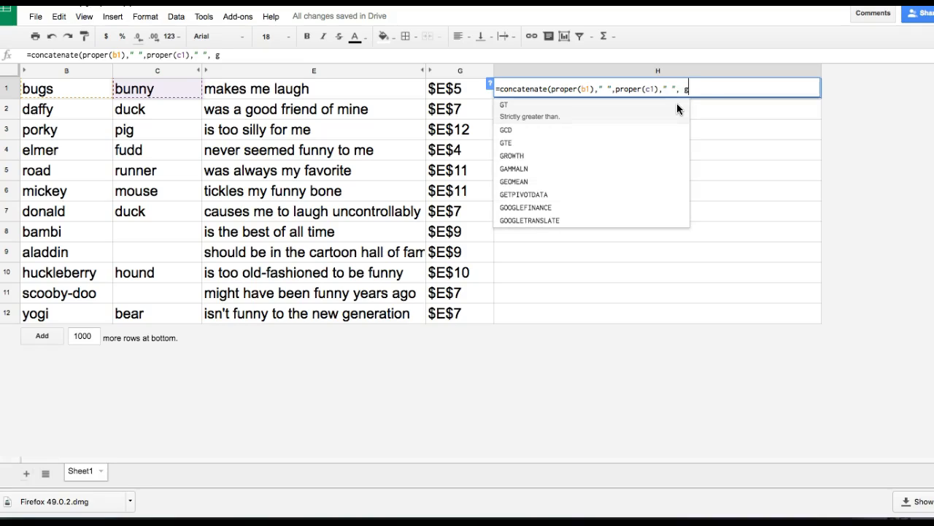
type("1,")
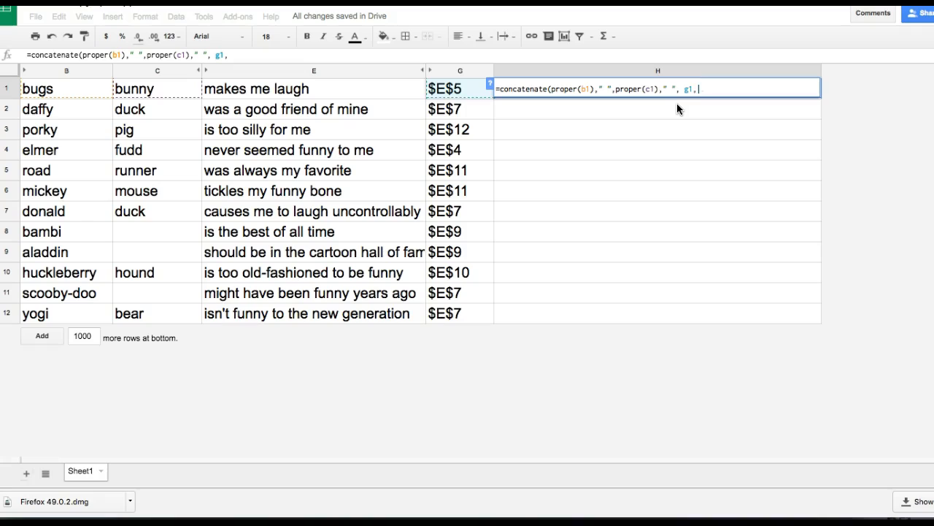
type("\".\"")
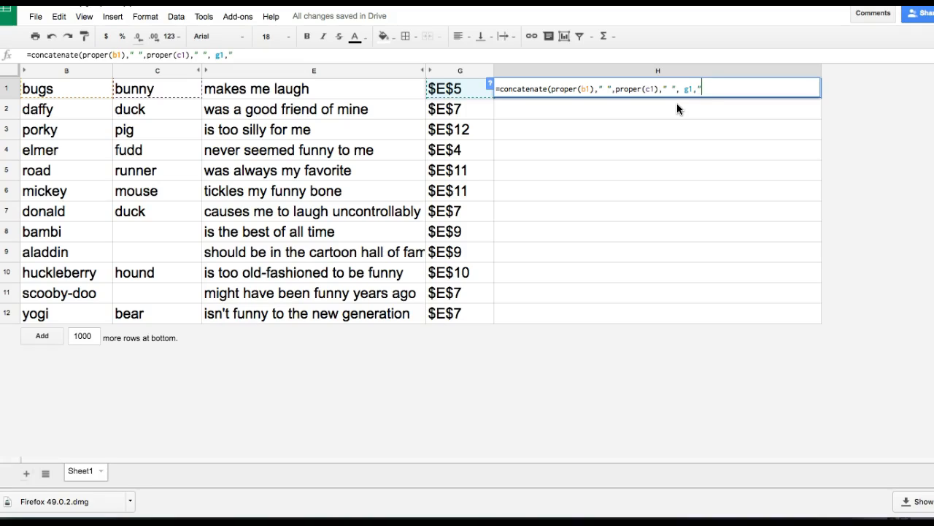
type(")")
key("Return")
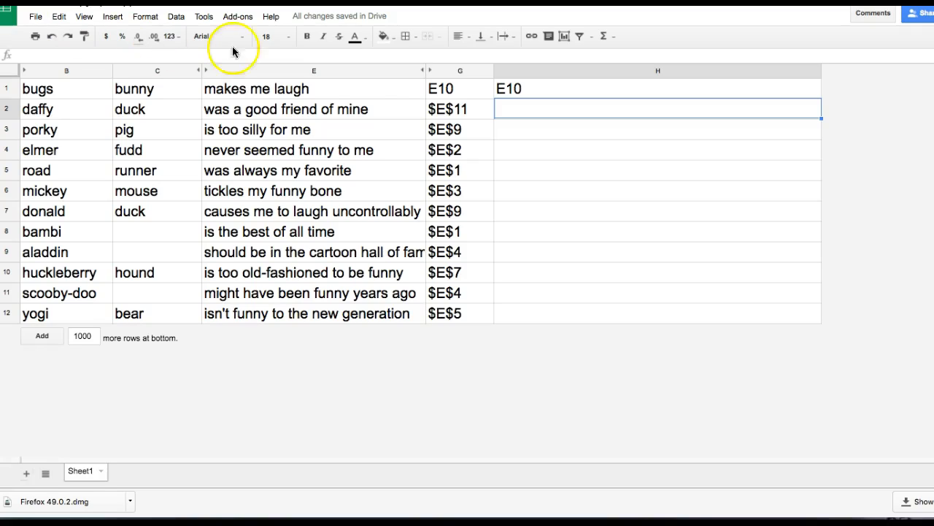
left_click(530, 87)
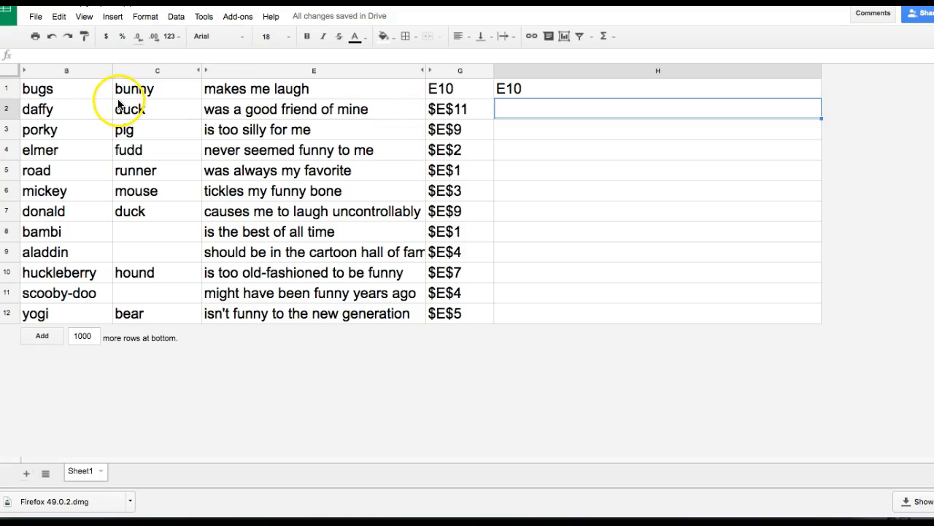
left_click(38, 107)
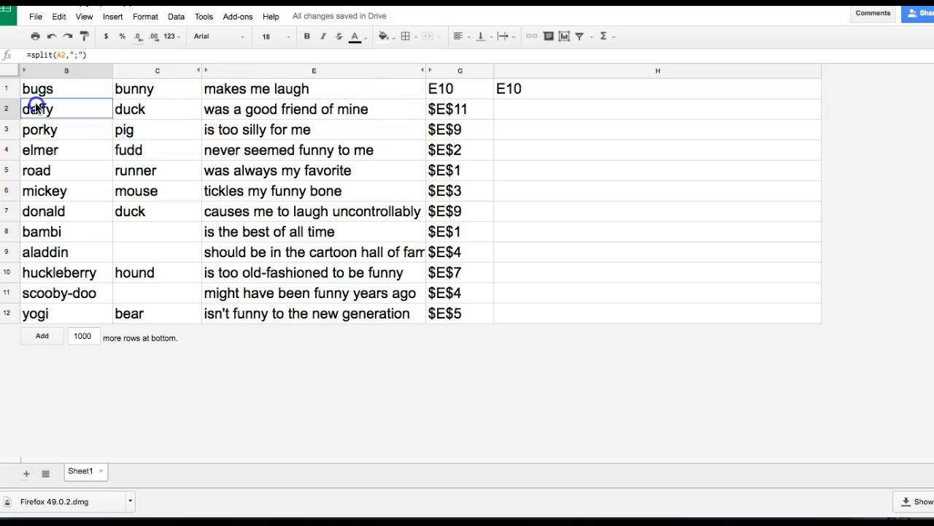
left_click(147, 108)
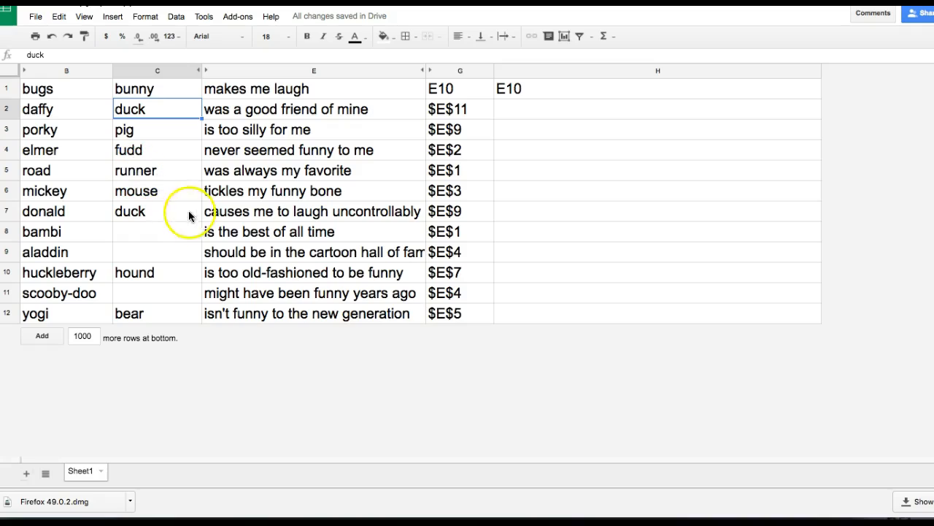
left_click(219, 233)
left_click(54, 171)
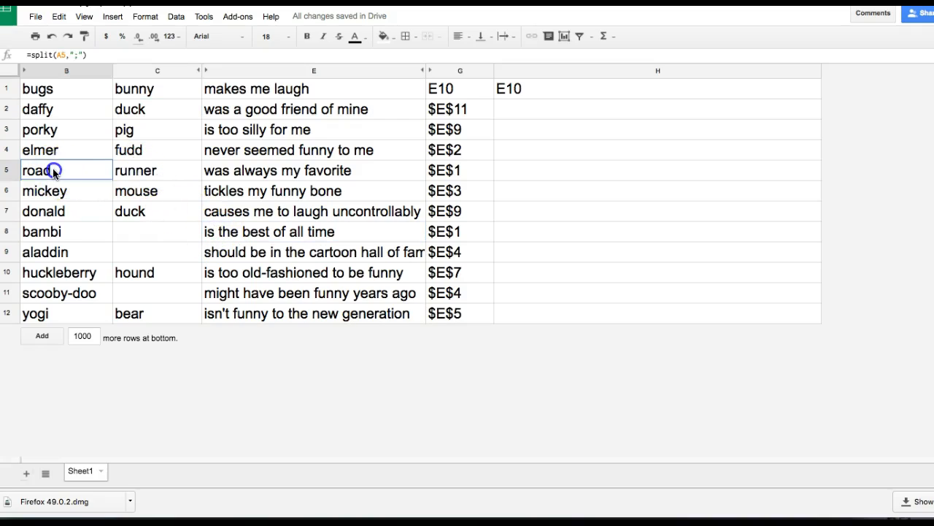
left_click(122, 170)
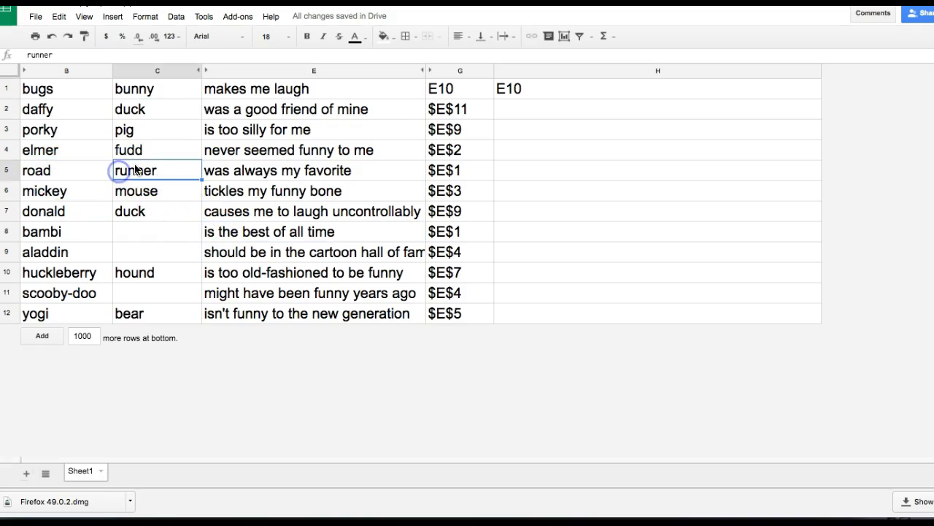
left_click(251, 129)
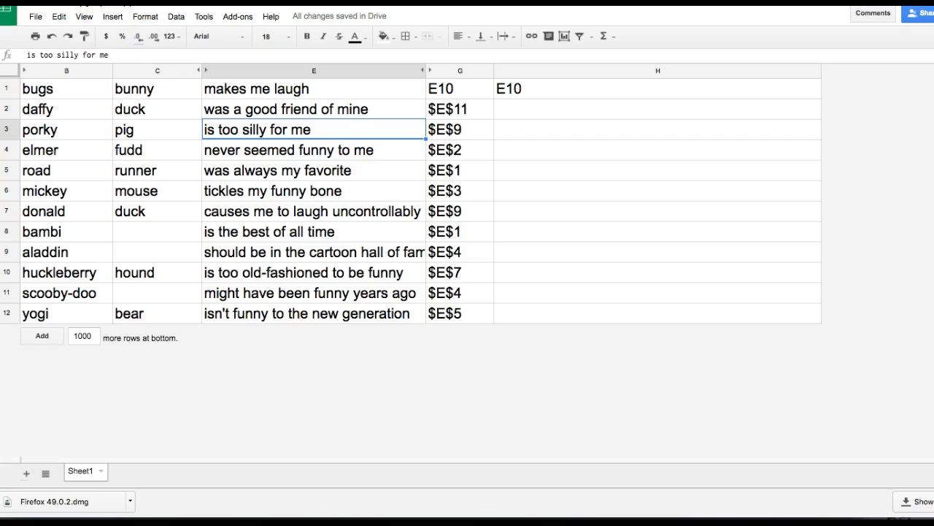
key("super+r")
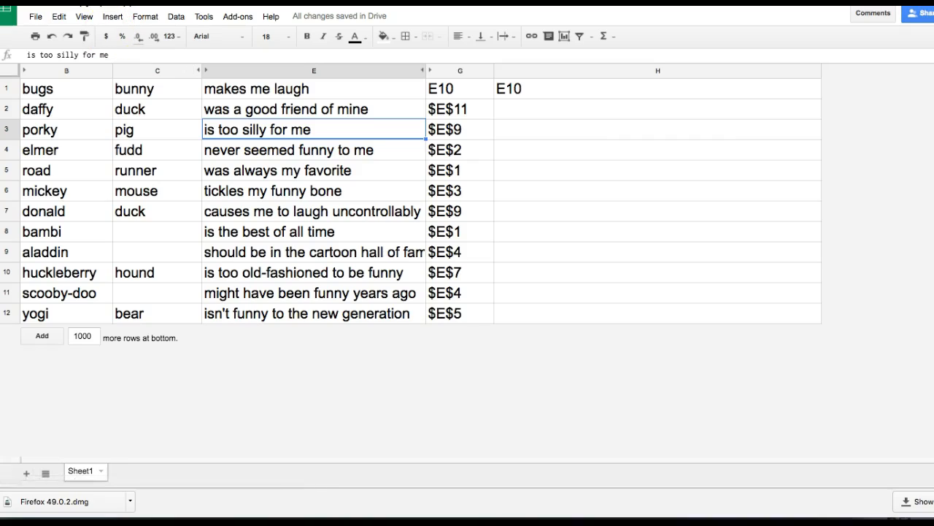